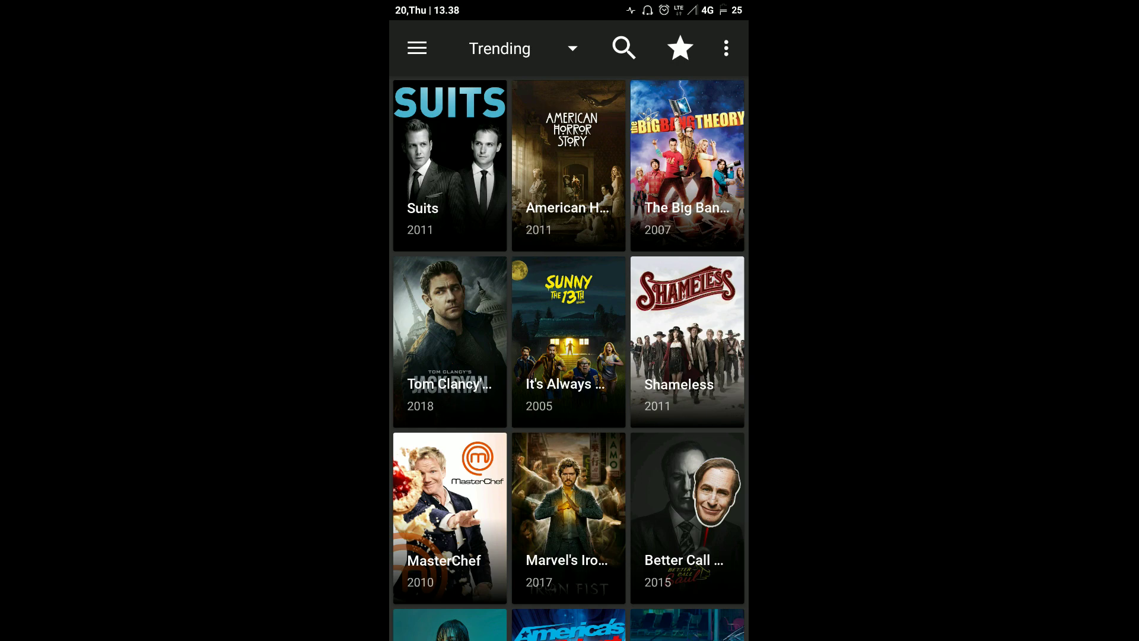
pyautogui.scroll(-5, 570, 357)
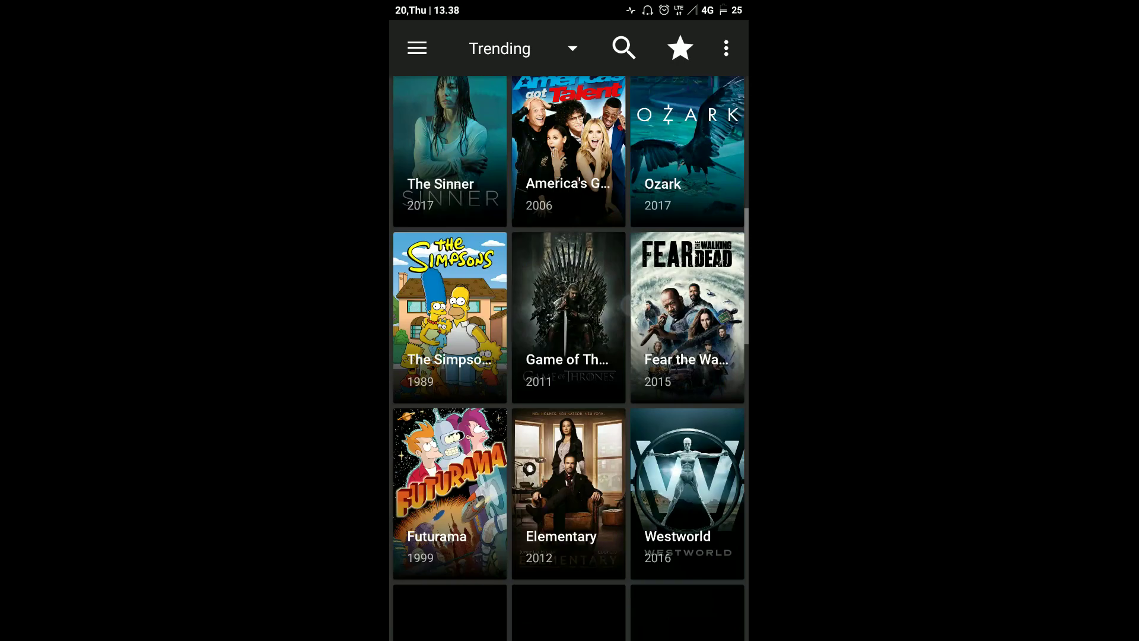
pyautogui.scroll(-5, 570, 355)
pyautogui.scroll(10, 569, 357)
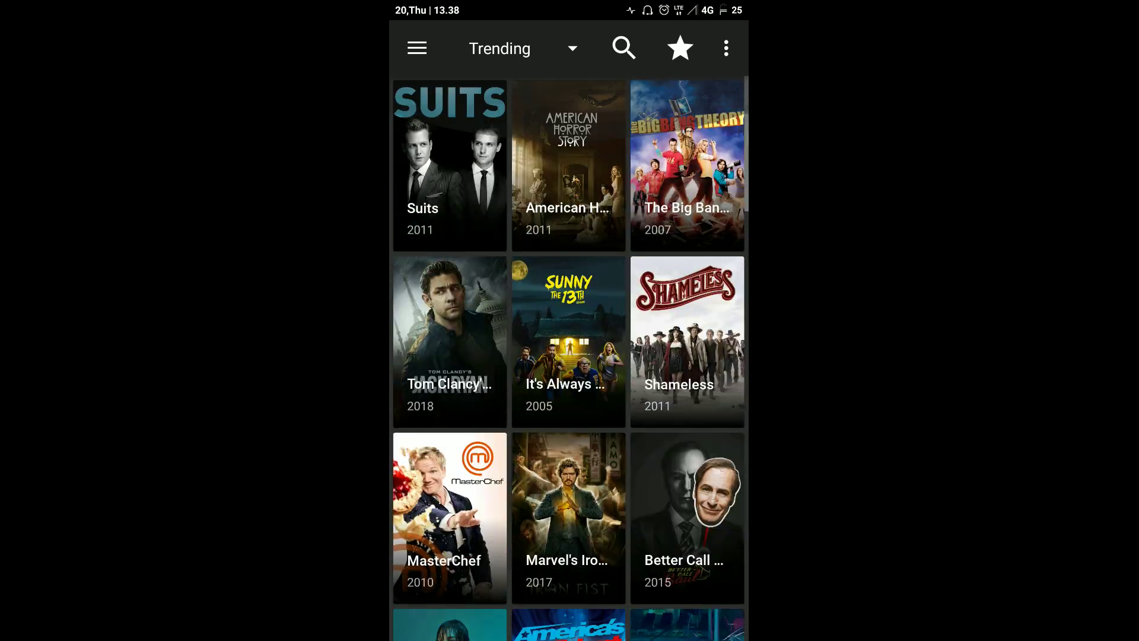
# - Browse Movies filtered to the Action category, then switch back to TV Shows
pyautogui.click(416, 48)
pyautogui.click(549, 251)
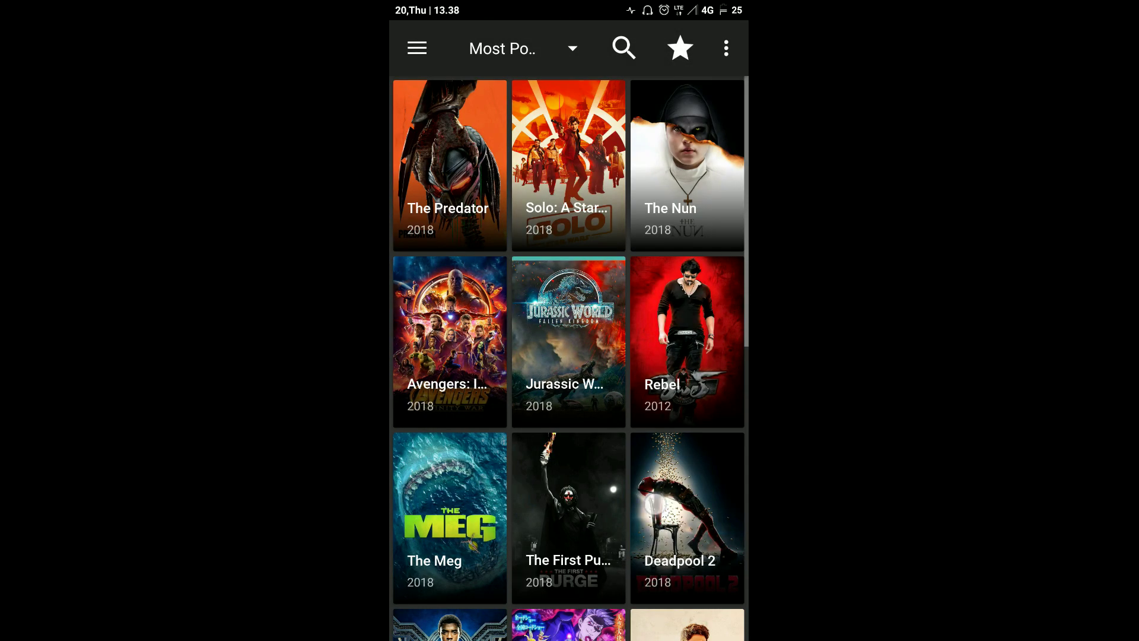
pyautogui.scroll(-5, 569, 357)
pyautogui.scroll(-3, 570, 356)
pyautogui.scroll(2, 570, 357)
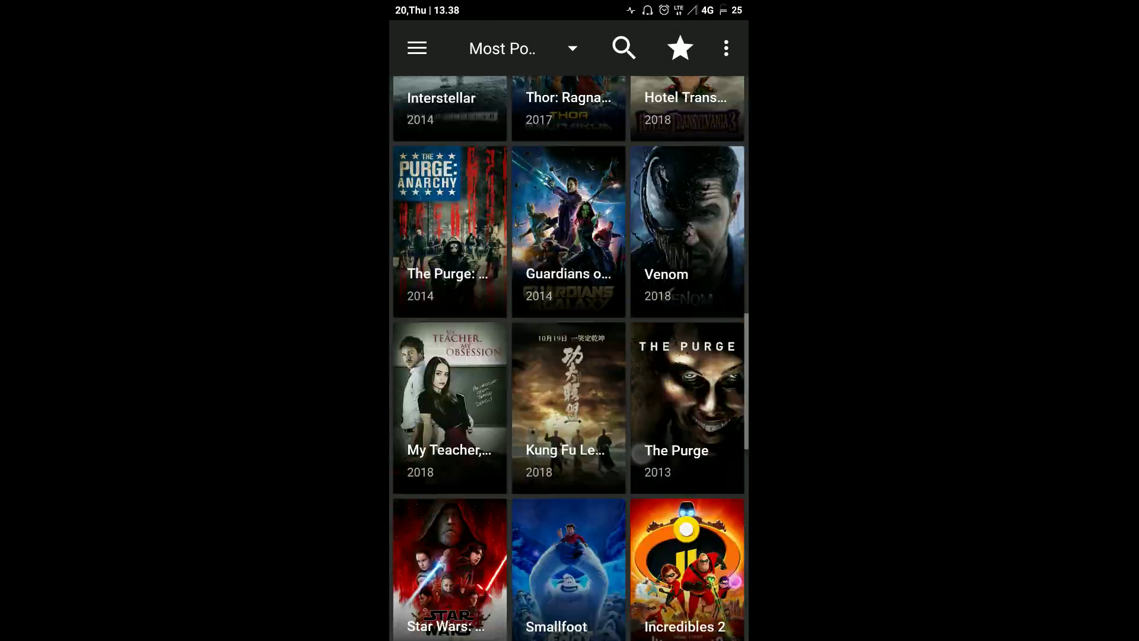
pyautogui.scroll(5, 570, 356)
pyautogui.click(534, 49)
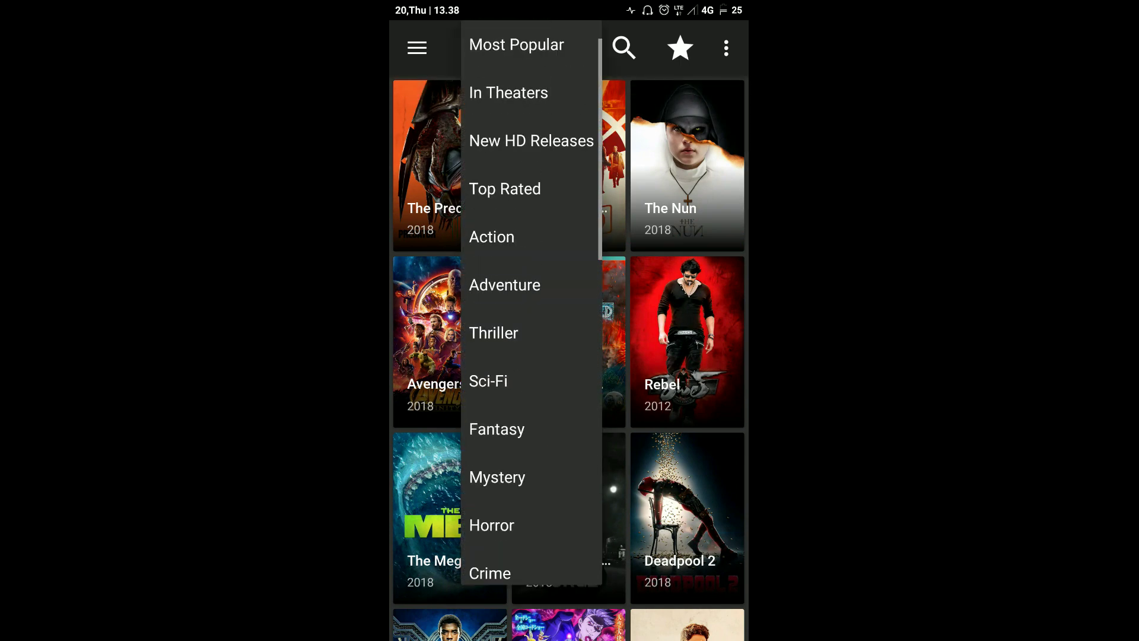
pyautogui.click(492, 237)
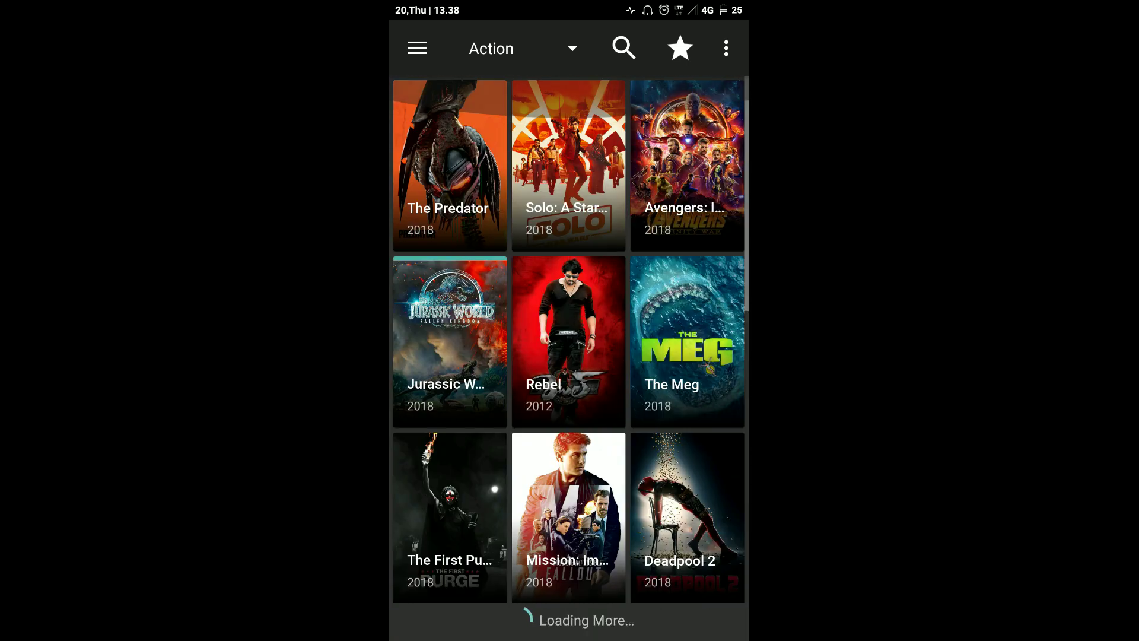
pyautogui.click(426, 60)
pyautogui.click(549, 193)
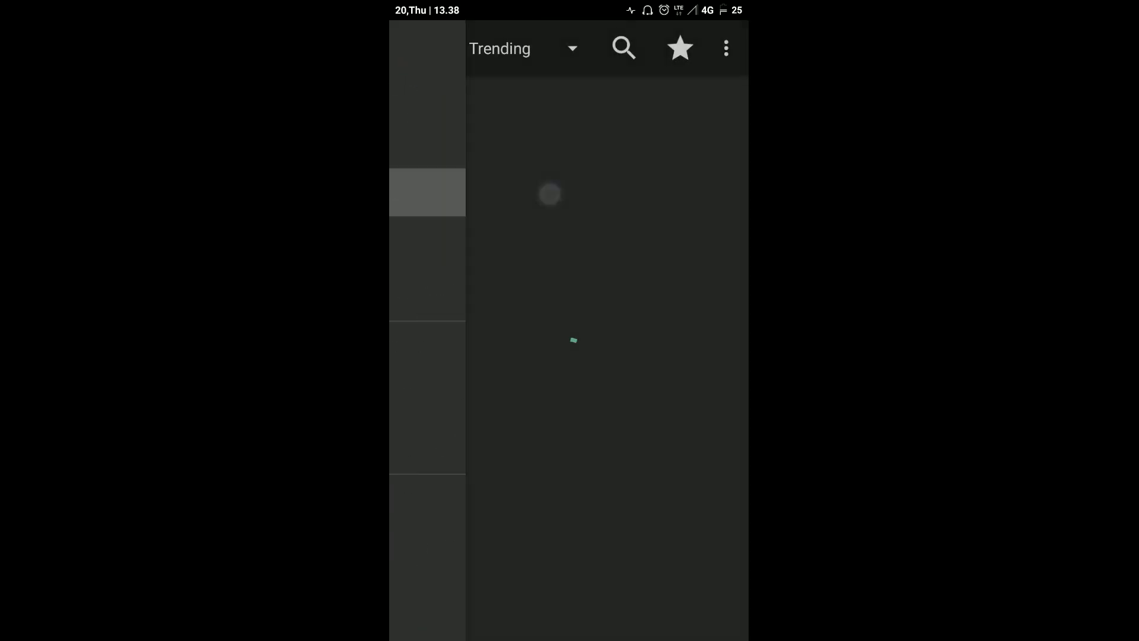
pyautogui.scroll(-6, 687, 357)
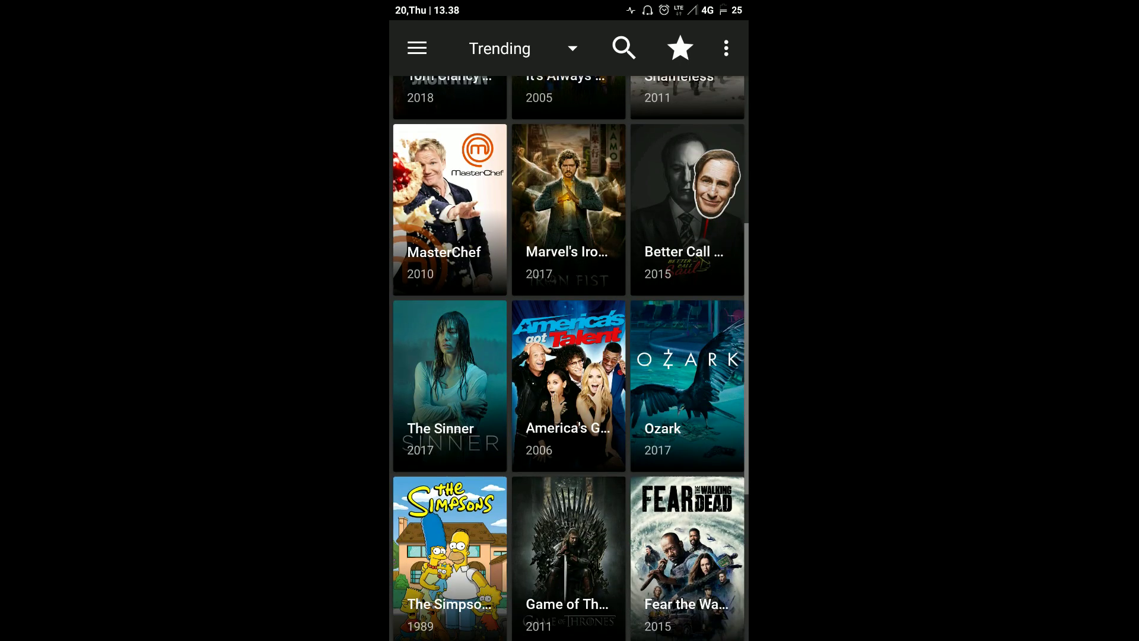
pyautogui.scroll(-3, 688, 356)
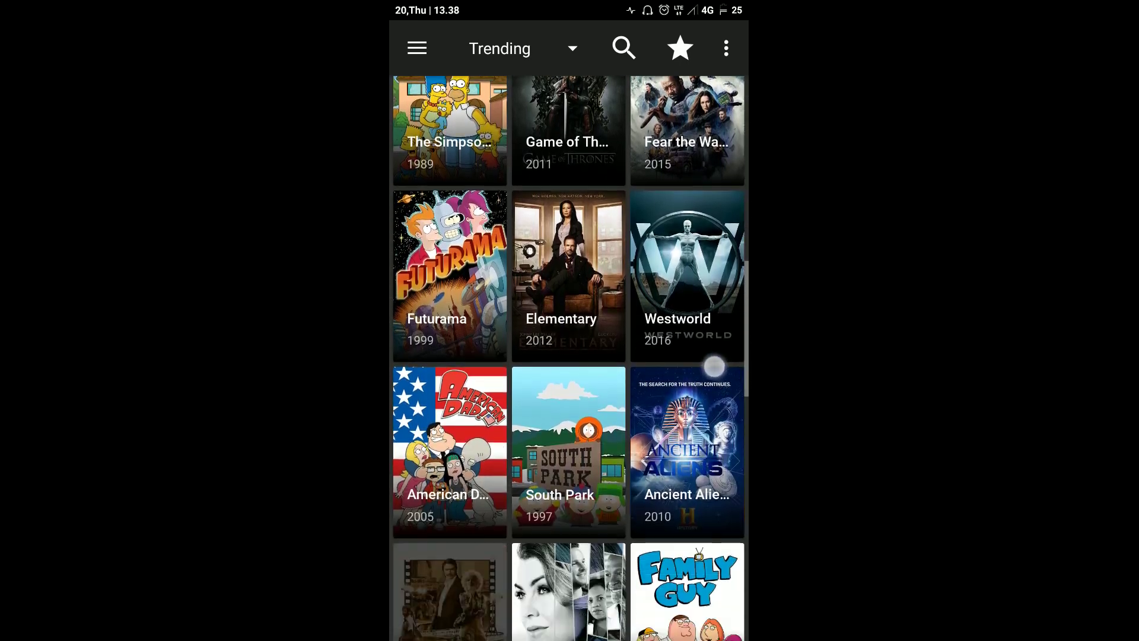
pyautogui.scroll(-3, 699, 291)
pyautogui.scroll(-1, 700, 292)
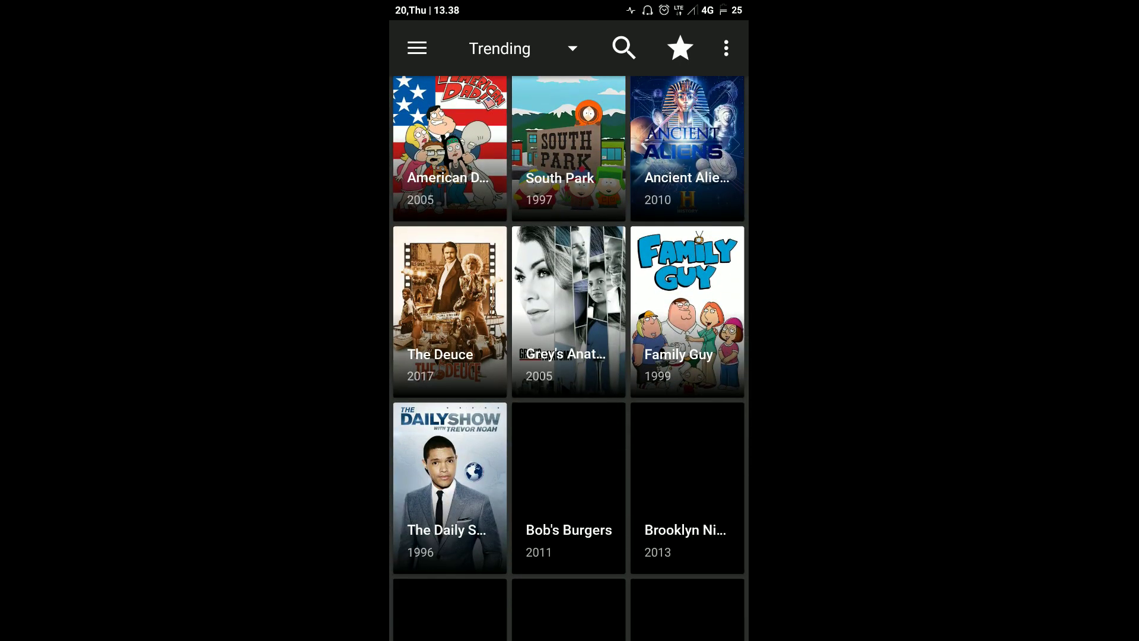
pyautogui.scroll(-4, 708, 525)
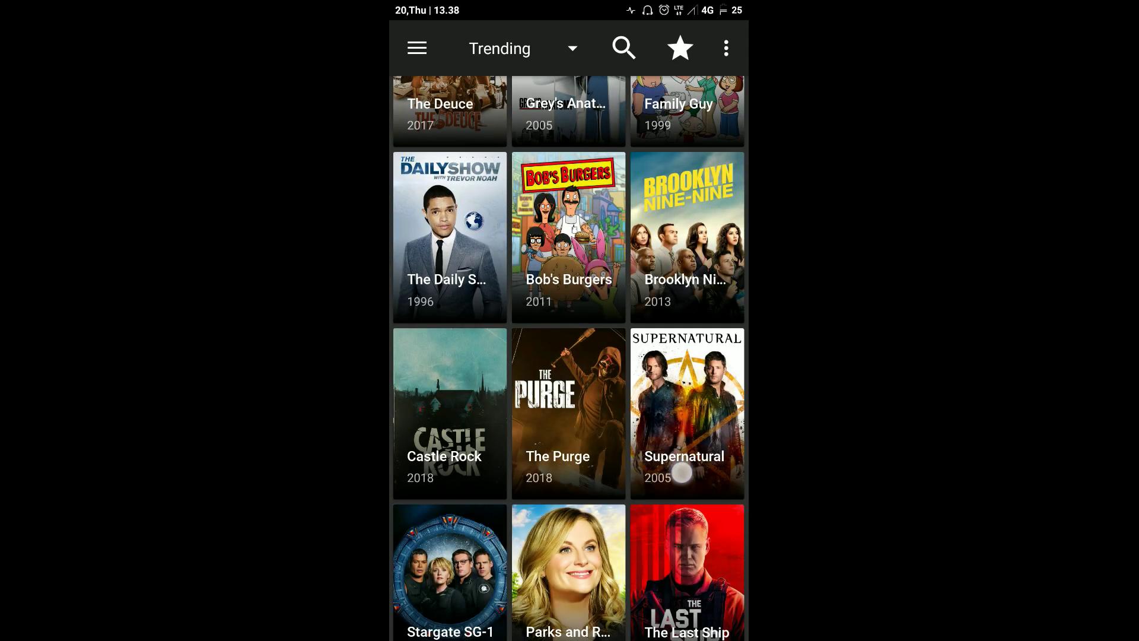
pyautogui.scroll(-2, 682, 470)
pyautogui.scroll(2, 570, 357)
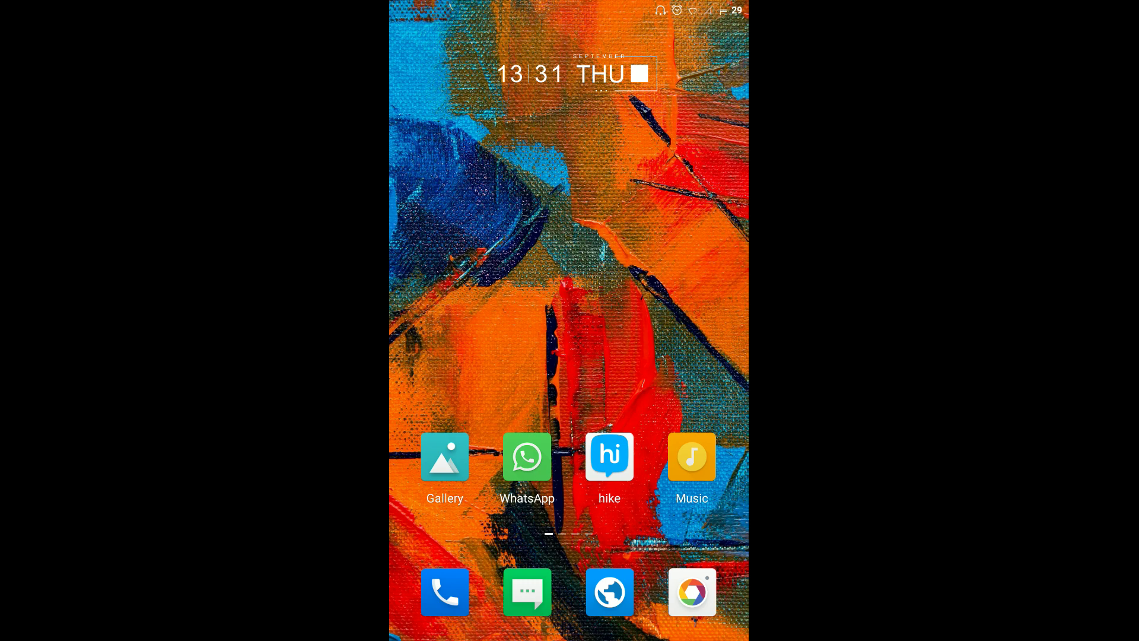
# - Download the Filelinked APK from get.droidadmin.com and follow its progress in notifications
pyautogui.click(609, 591)
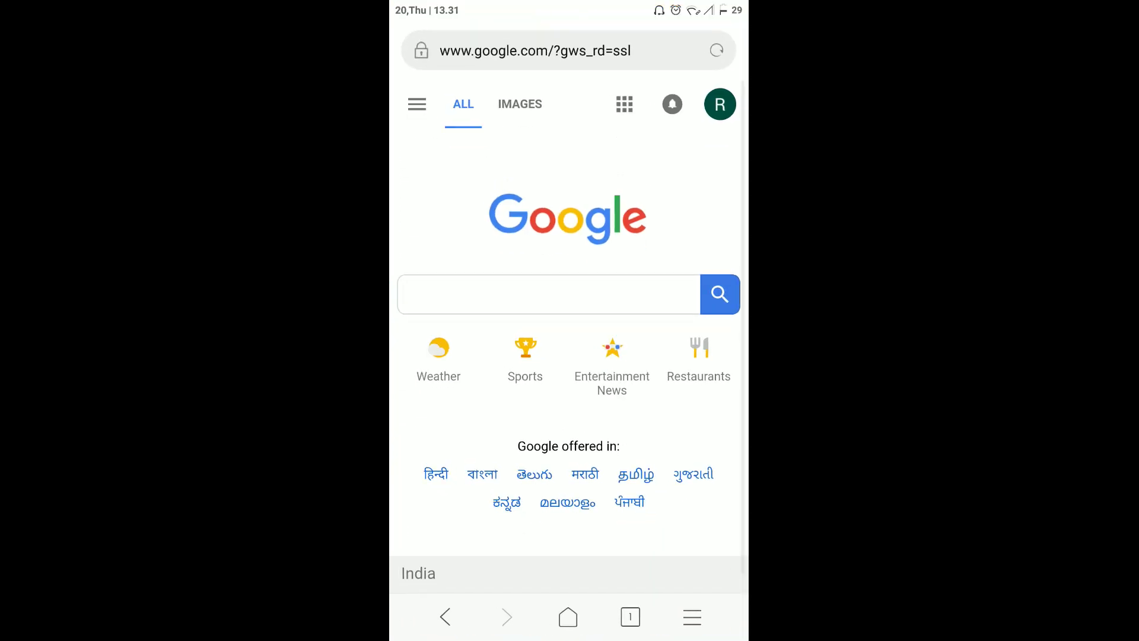
pyautogui.click(585, 51)
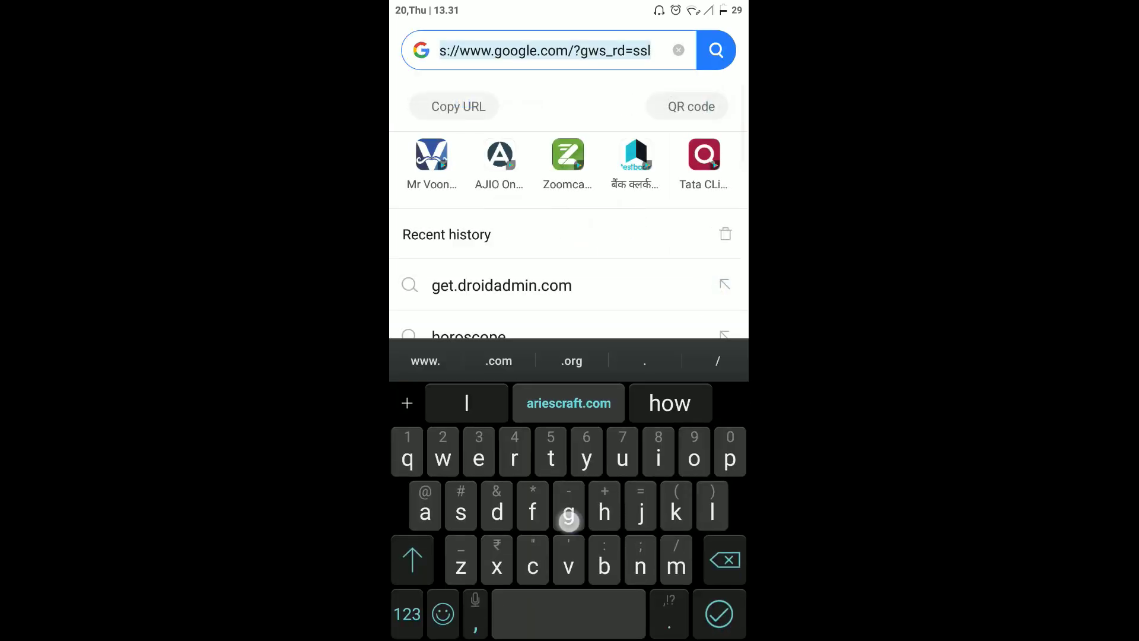
pyautogui.write('get.')
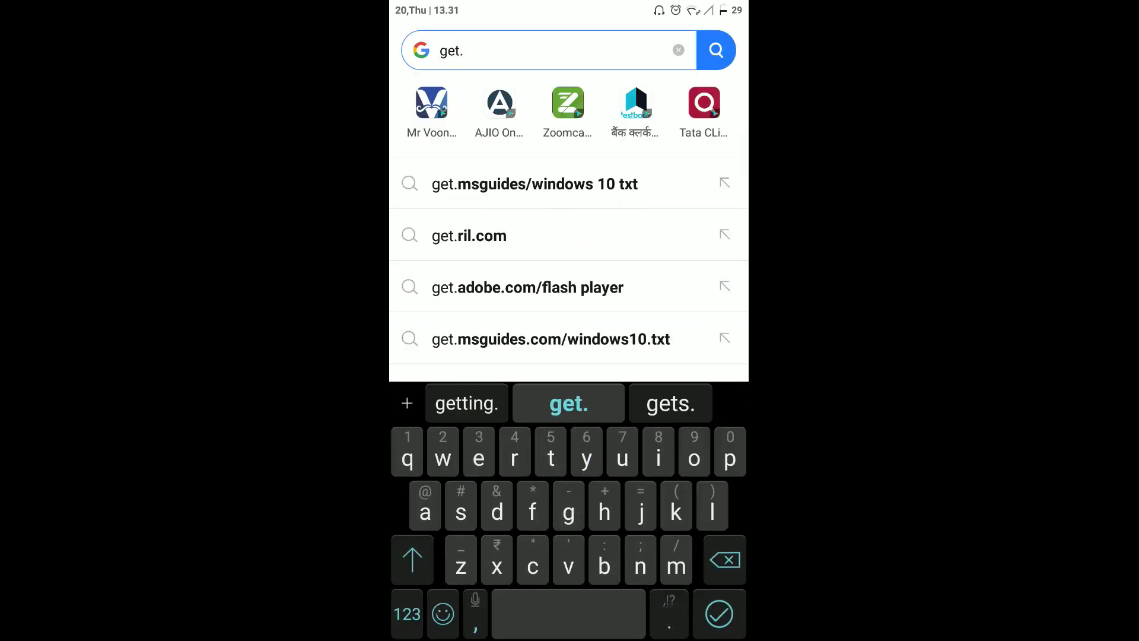
pyautogui.write('droi')
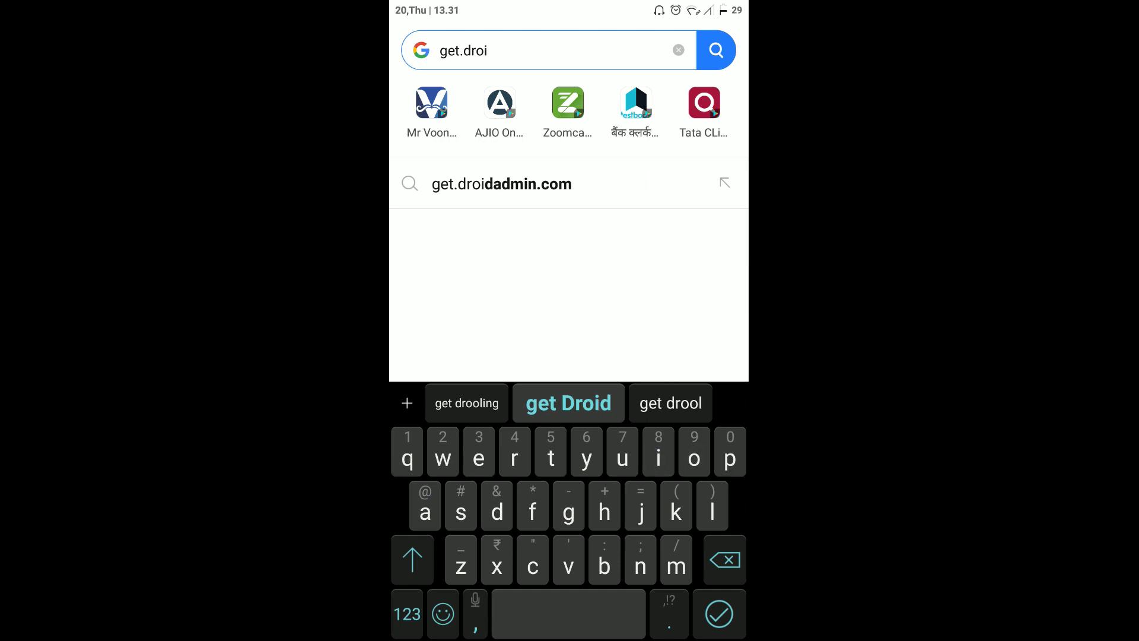
pyautogui.click(501, 183)
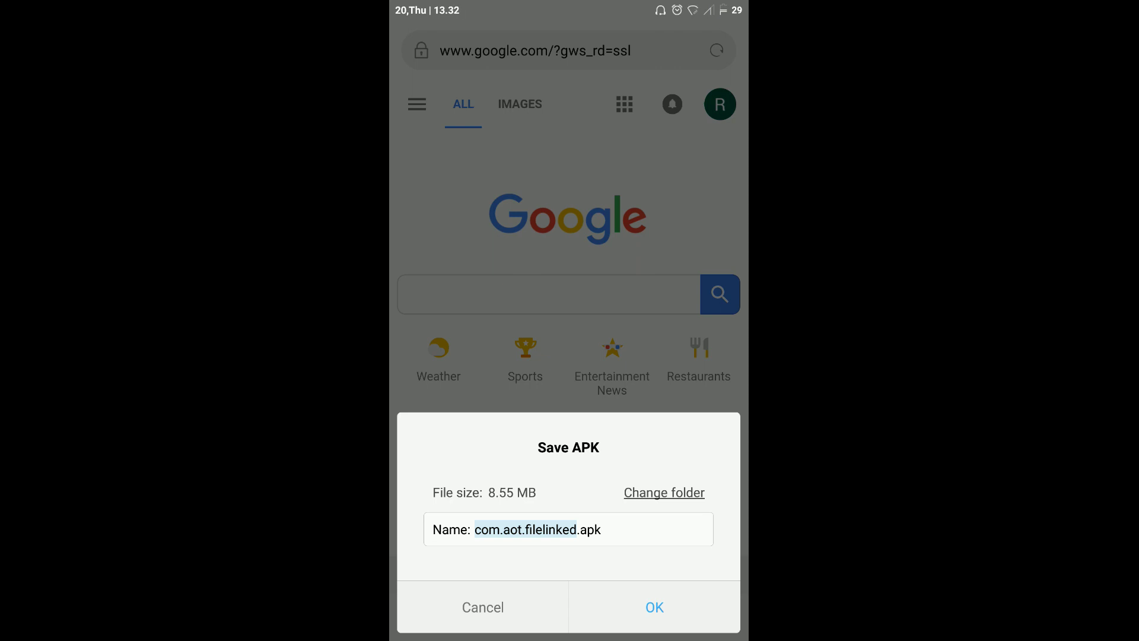
pyautogui.click(655, 607)
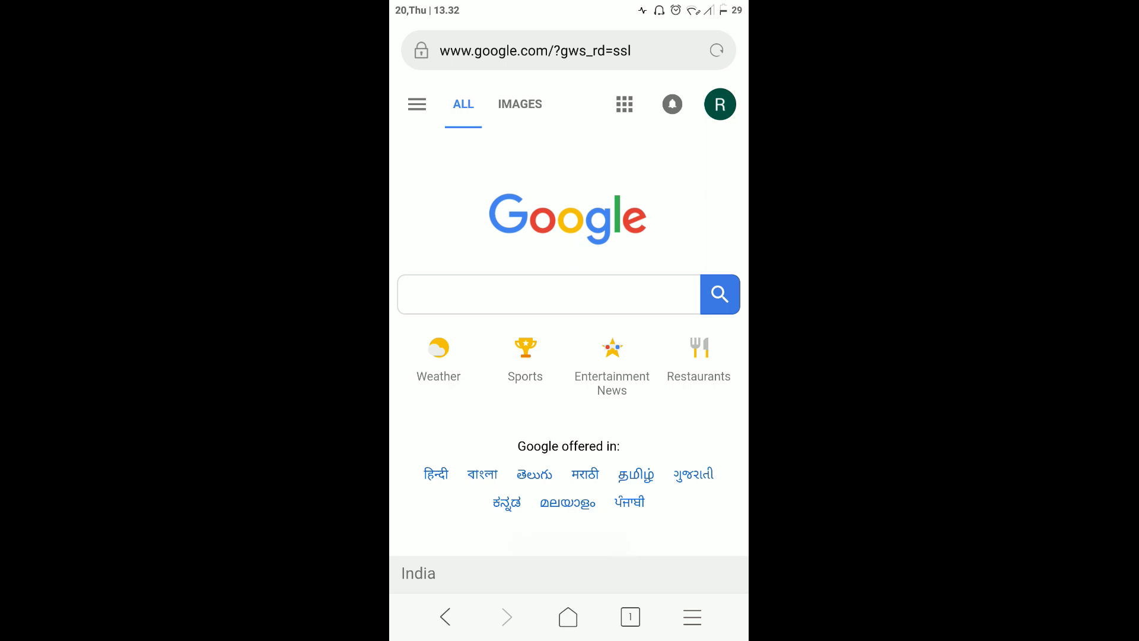
pyautogui.press('Home')
pyautogui.moveTo(569, 10); pyautogui.dragTo(570, 401)
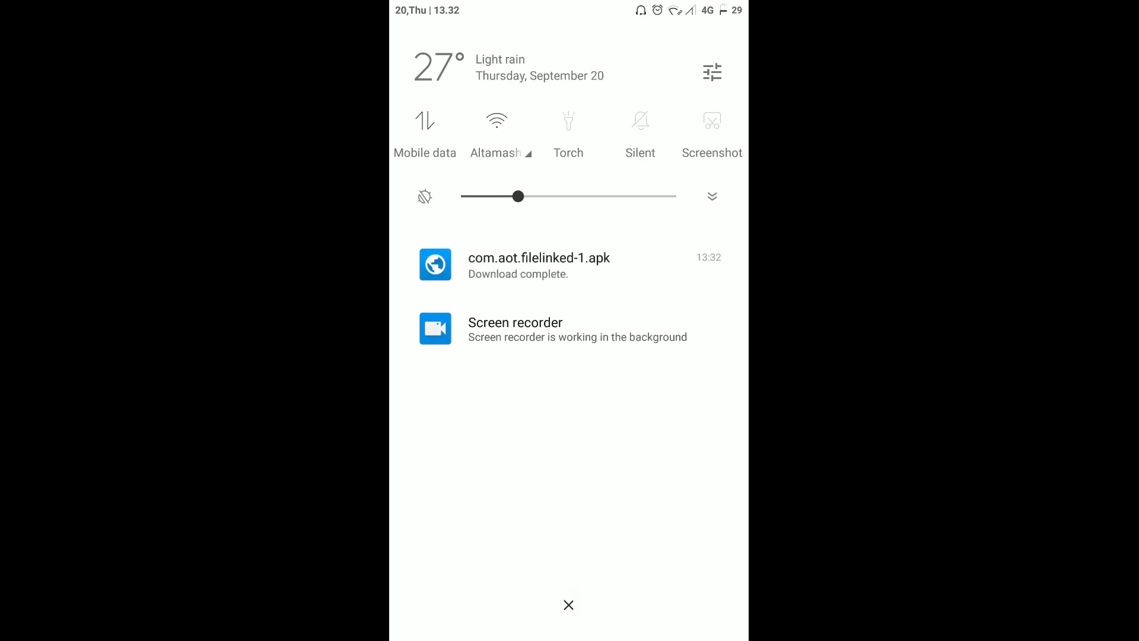
# - Install Filelinked from the completed download notification and open it
pyautogui.click(552, 263)
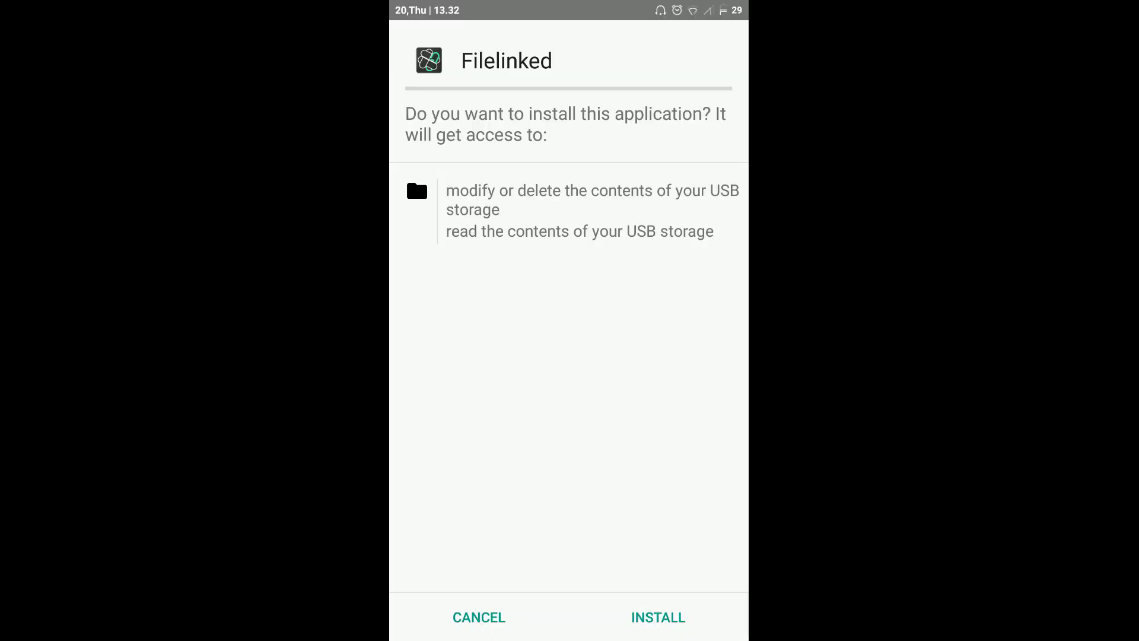
pyautogui.click(657, 617)
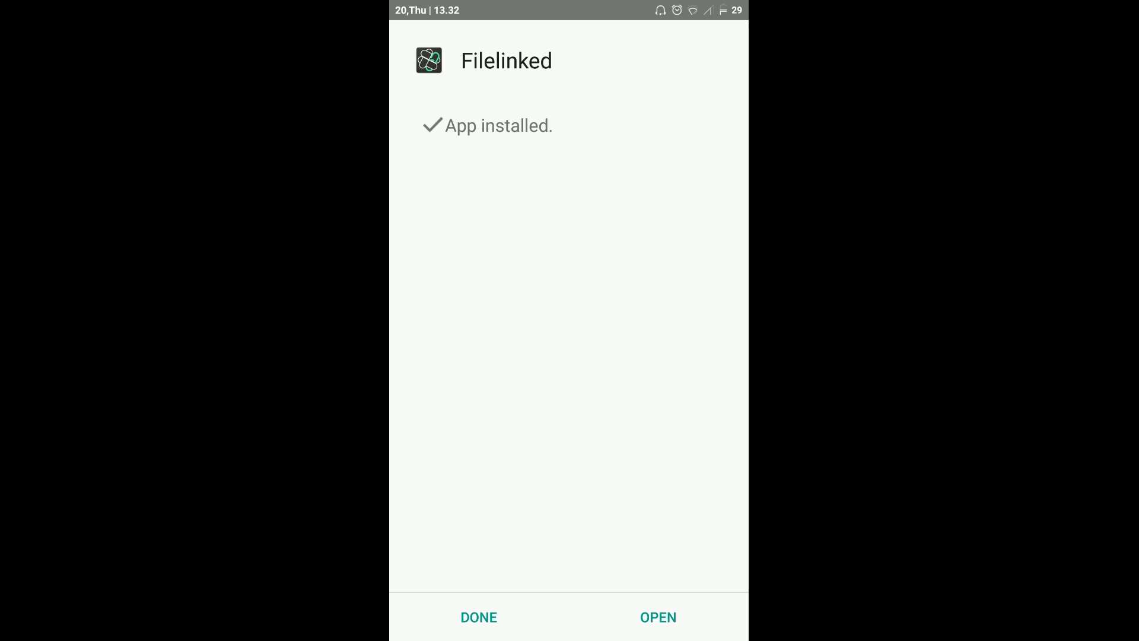
pyautogui.click(658, 616)
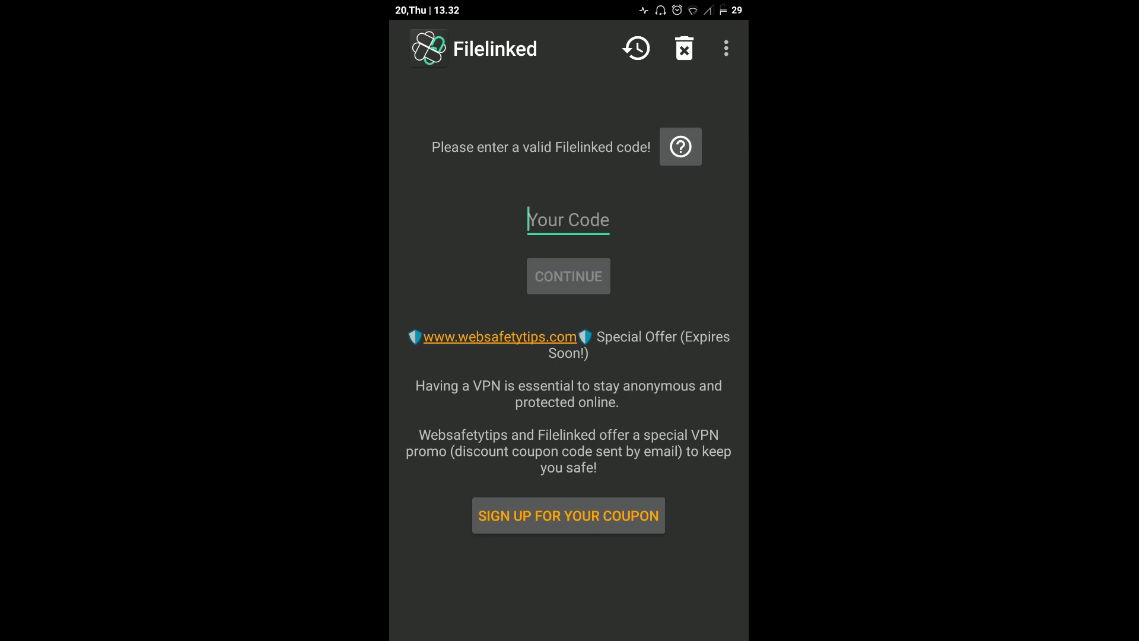
pyautogui.click(568, 219)
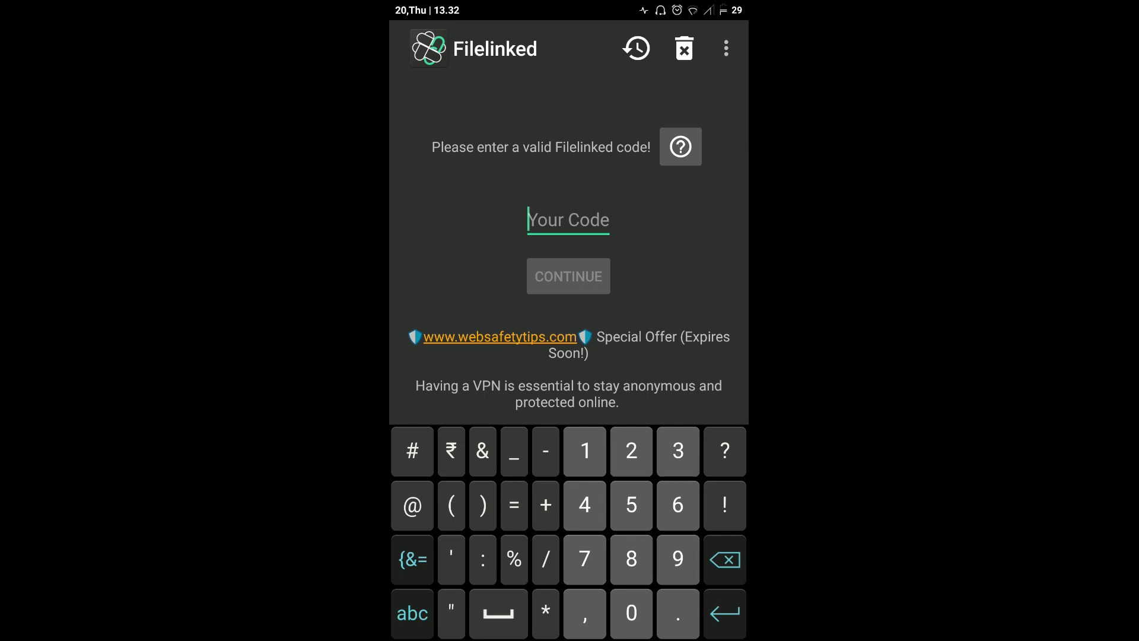
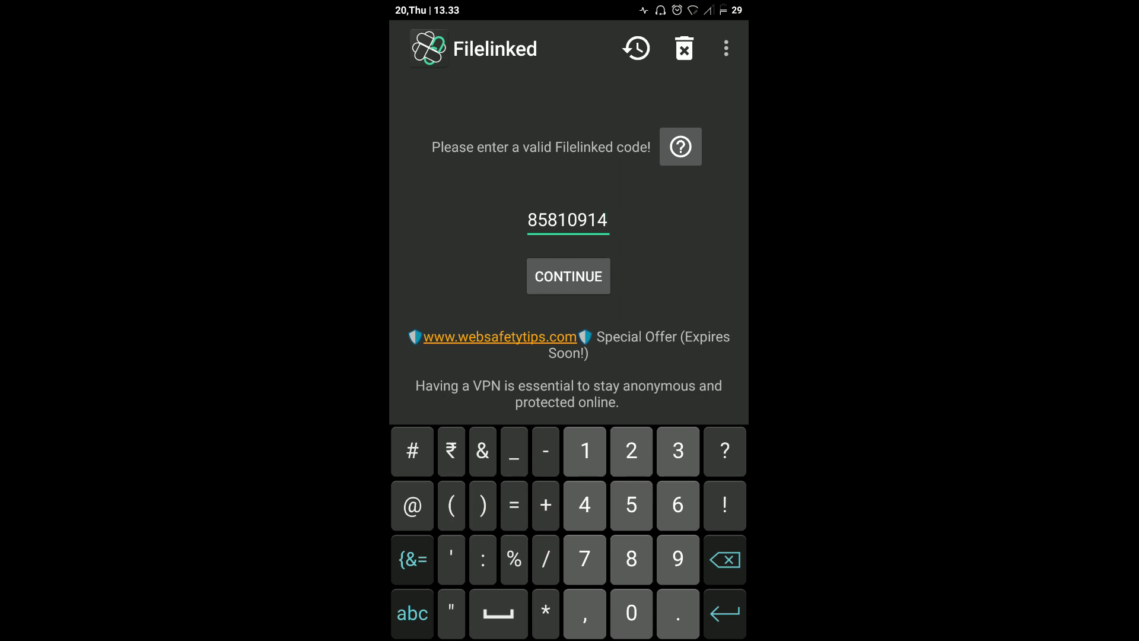
pyautogui.click(568, 276)
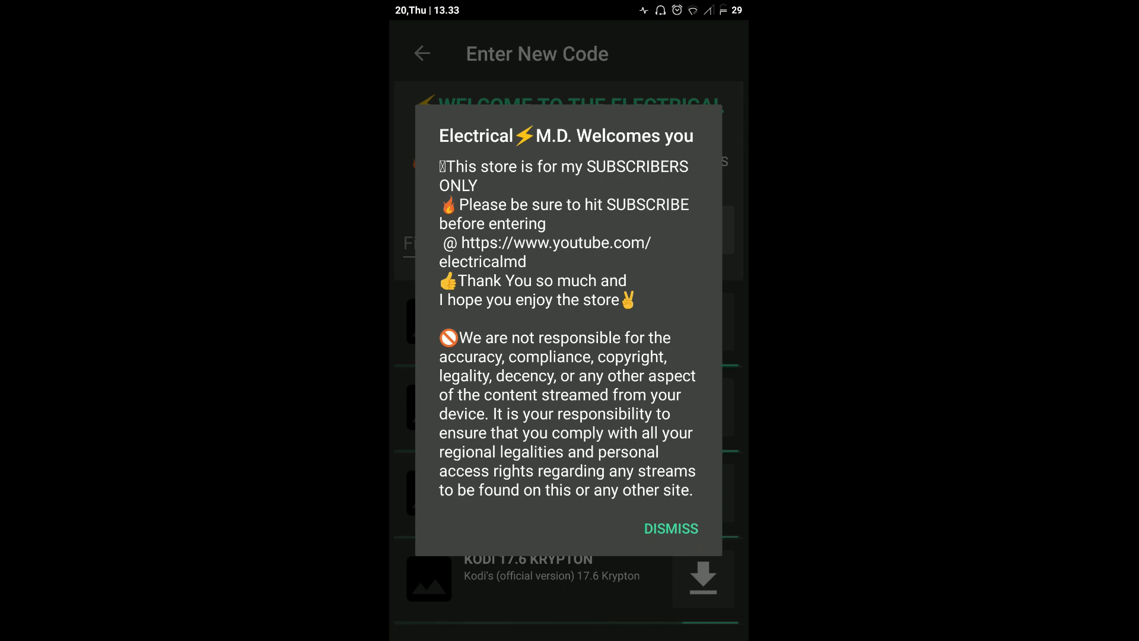
# - Dismiss the store's welcome notice and scroll down to Terrarium TV (WORKING)
pyautogui.click(671, 528)
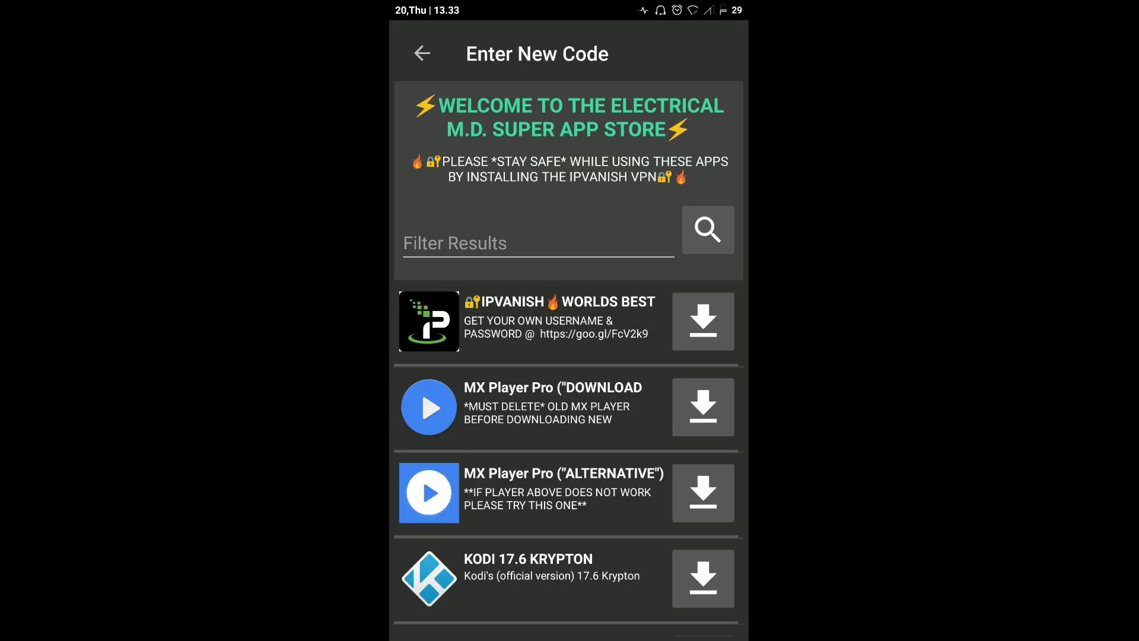
pyautogui.scroll(-3, 568, 355)
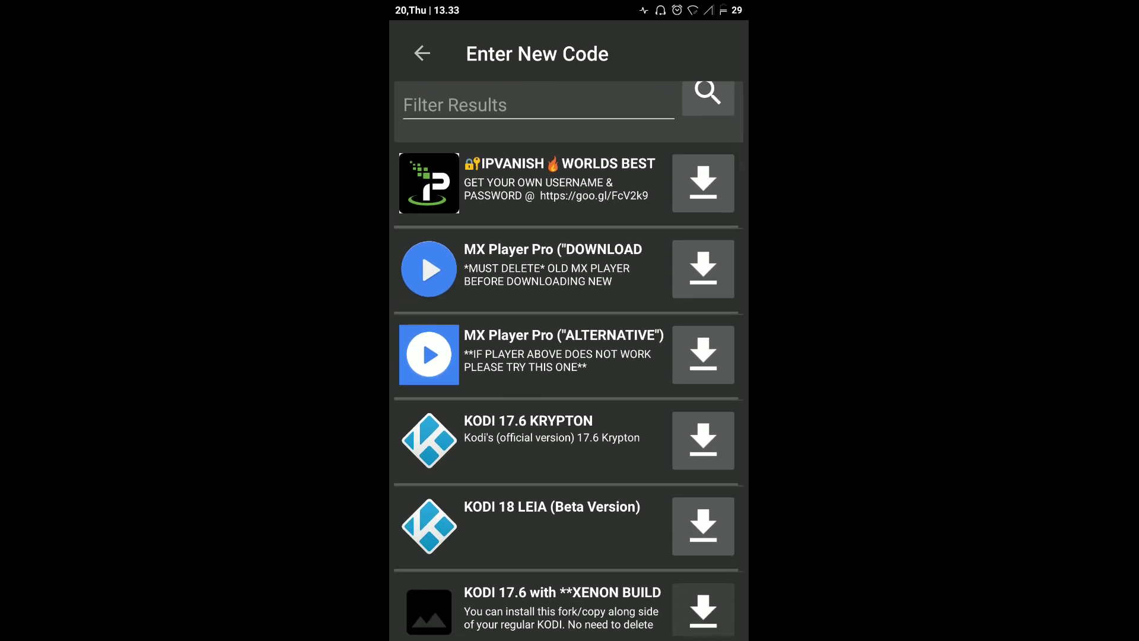
pyautogui.scroll(2, 622, 498)
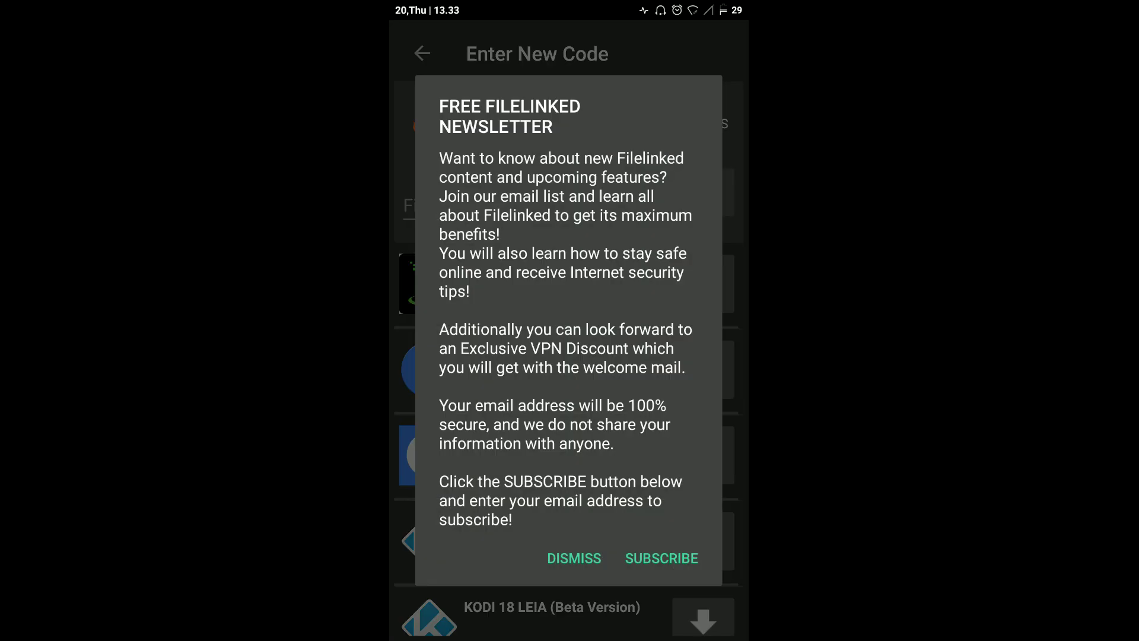
pyautogui.scroll(-1, 618, 519)
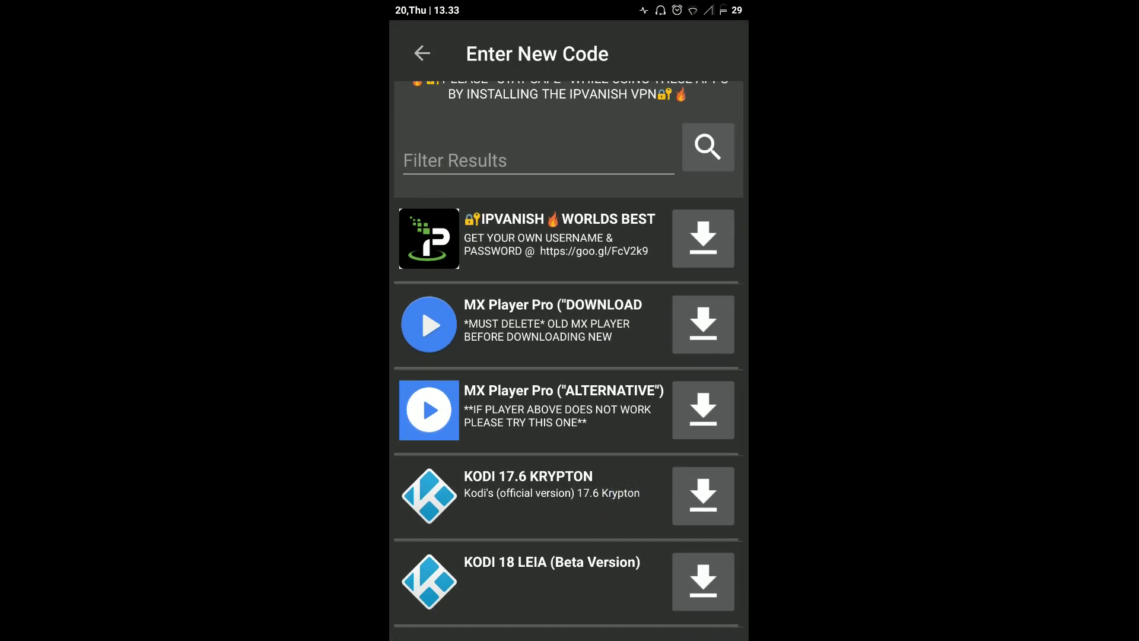
pyautogui.scroll(2, 568, 355)
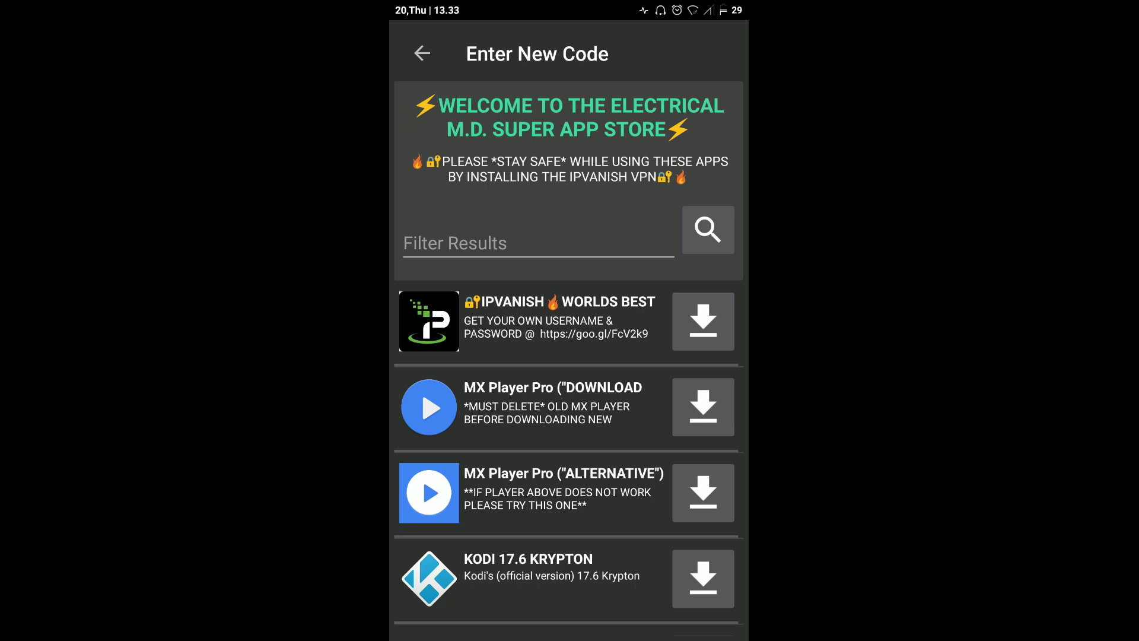
pyautogui.scroll(-1, 455, 533)
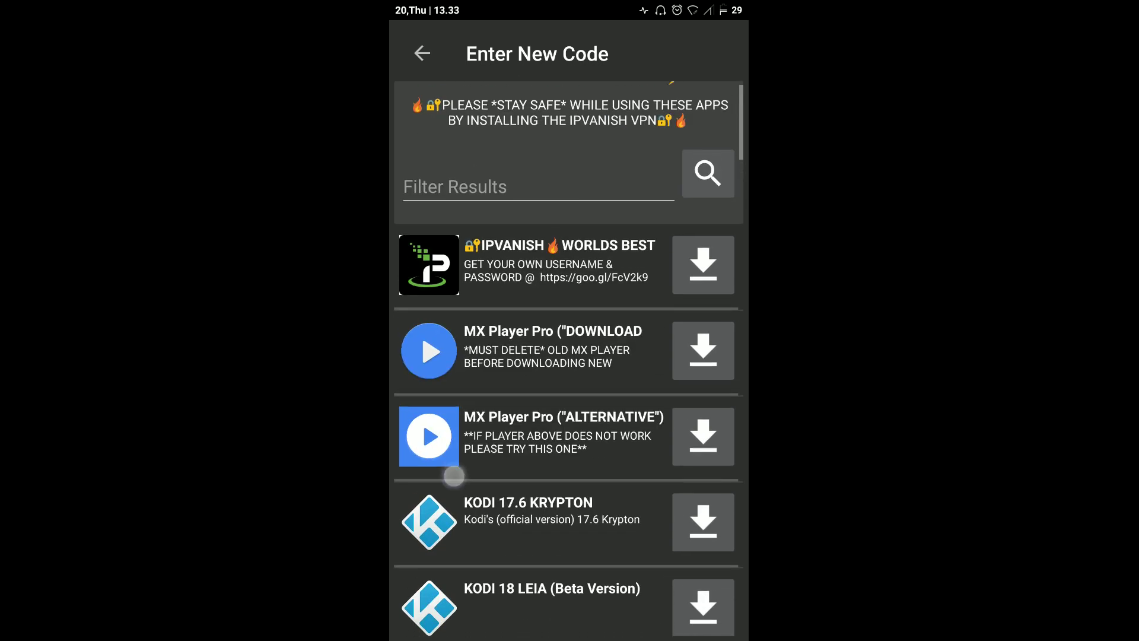
pyautogui.scroll(1, 454, 476)
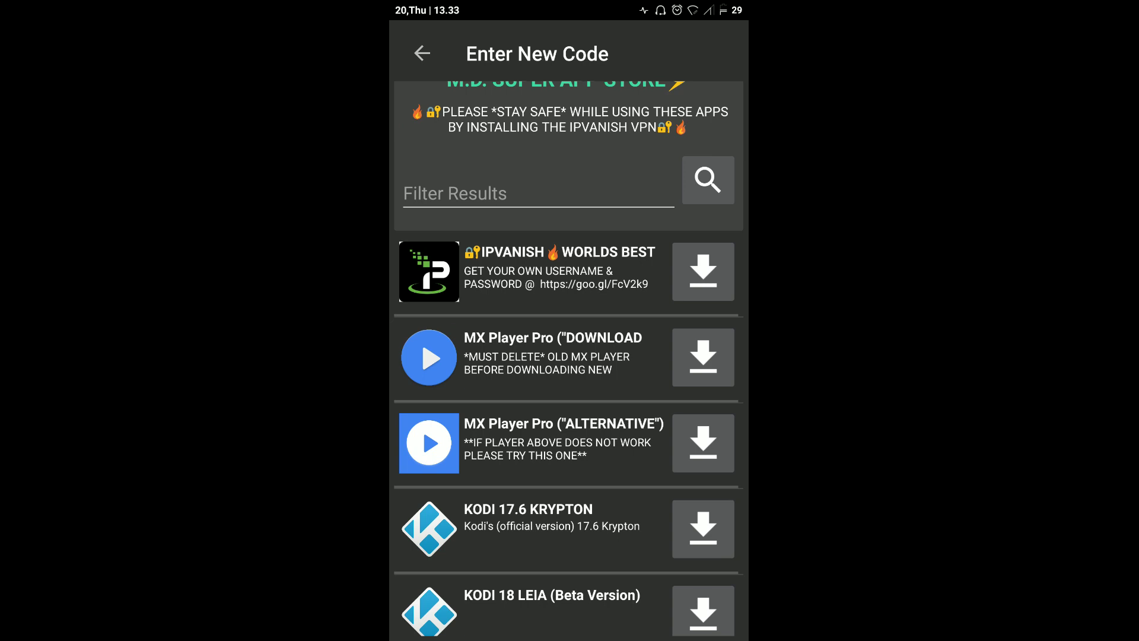
pyautogui.scroll(-2, 570, 356)
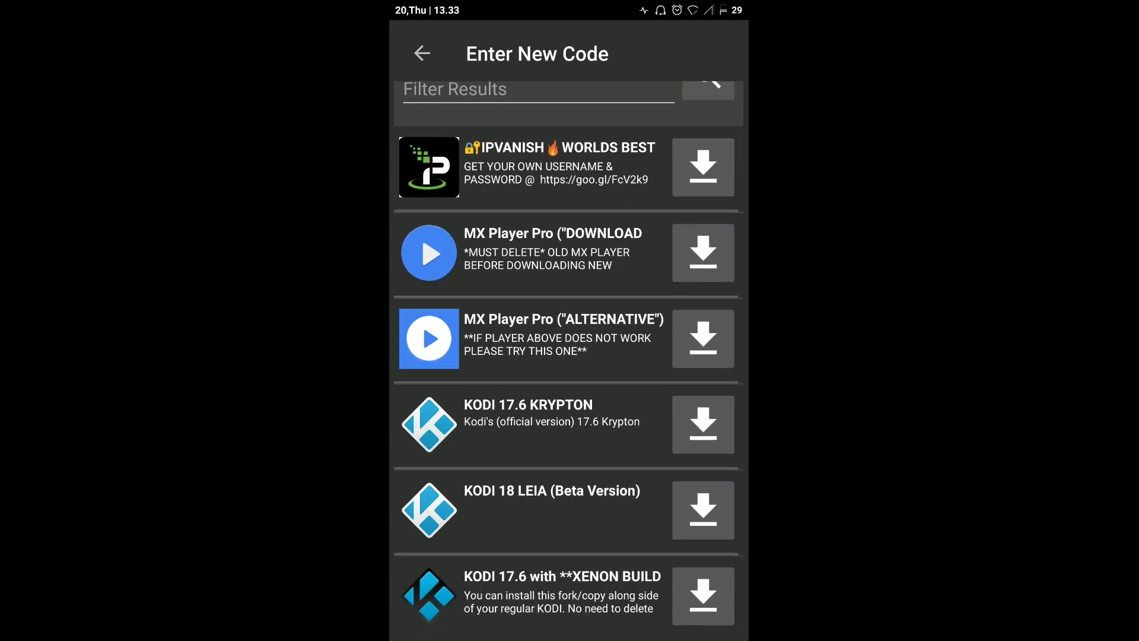
pyautogui.scroll(-2, 454, 445)
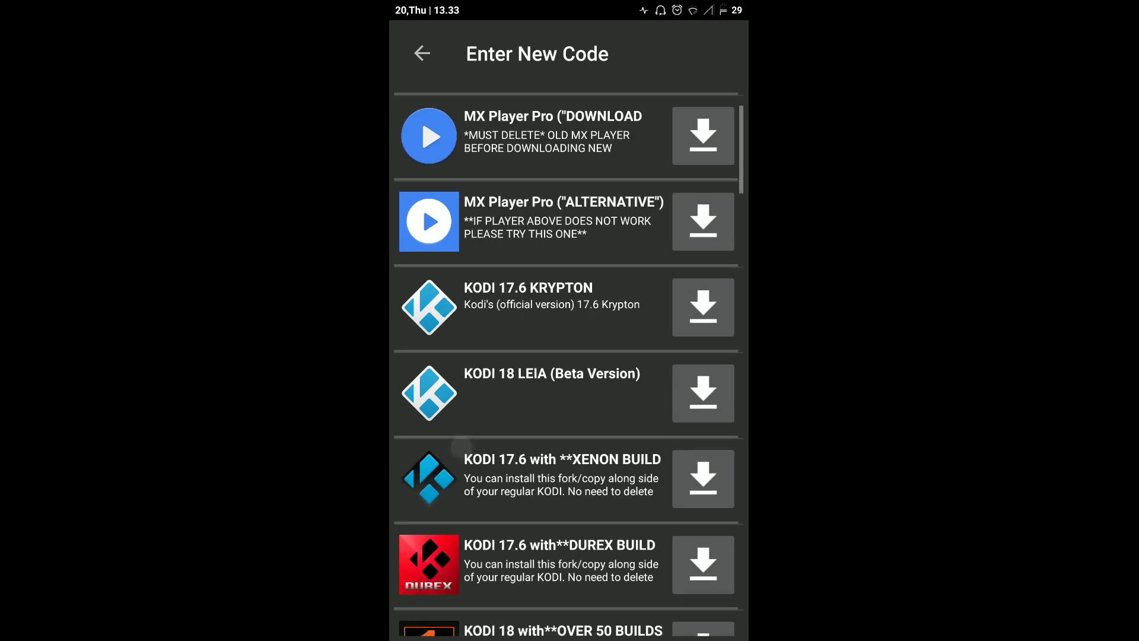
pyautogui.scroll(-3, 454, 445)
pyautogui.scroll(-2, 451, 443)
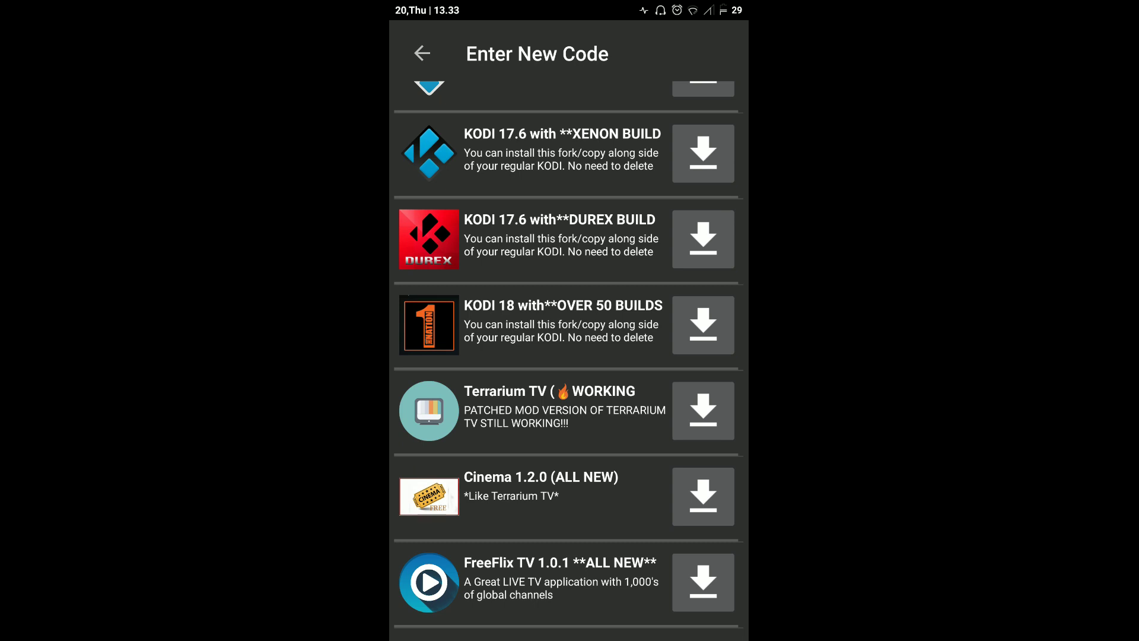
# - Download the patched Terrarium TV from its store row until the download completes
pyautogui.click(703, 410)
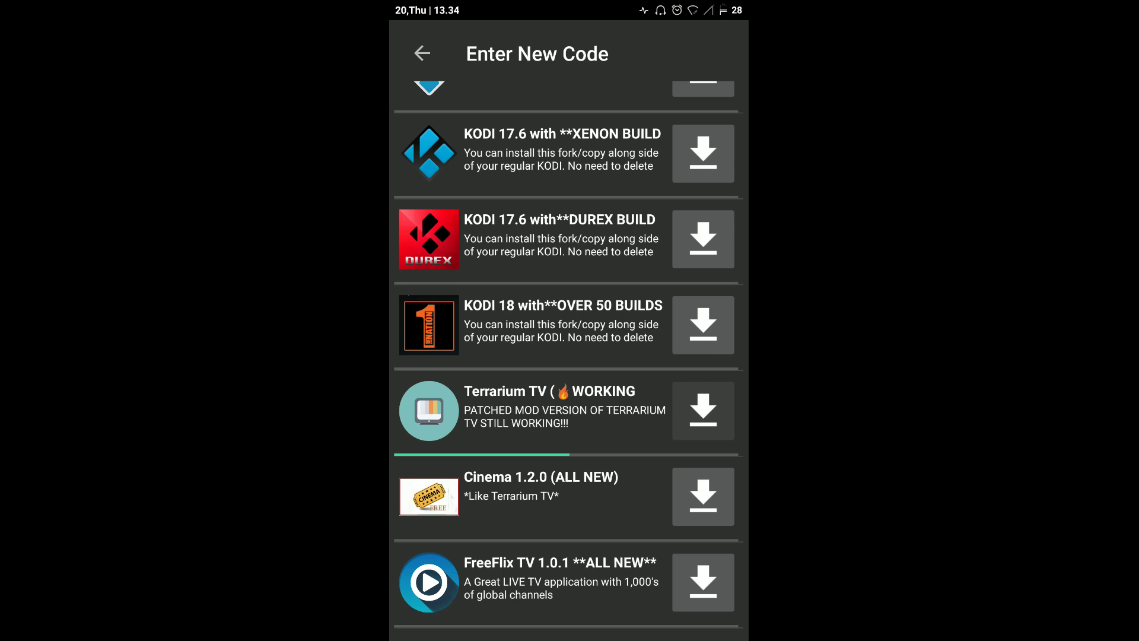
pyautogui.scroll(-1, 569, 356)
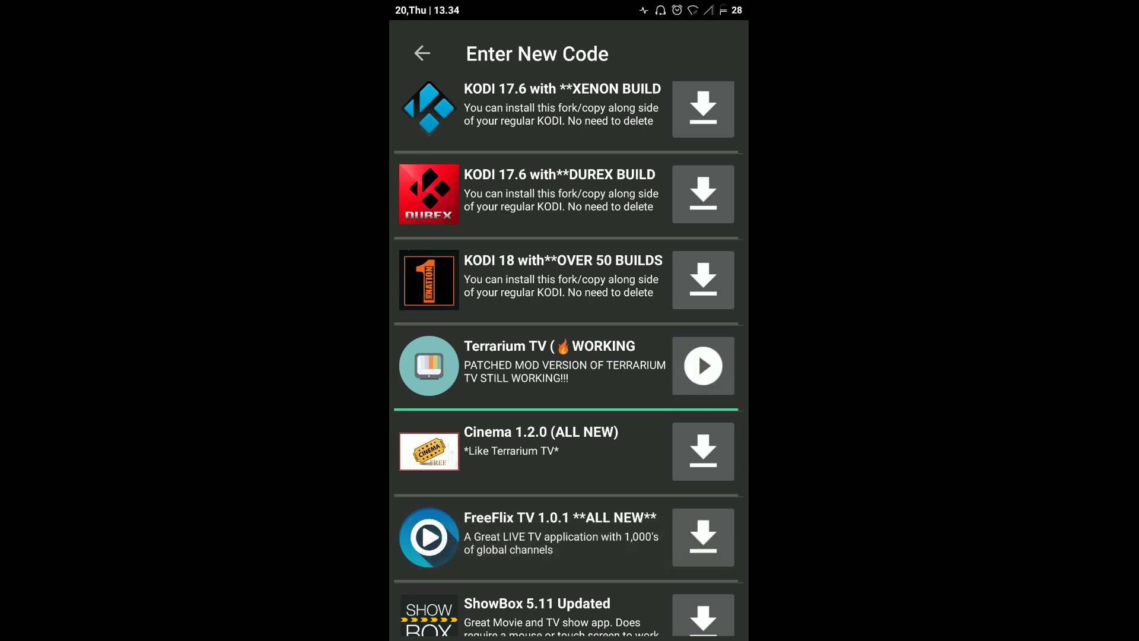
# - Install the downloaded Terrarium TV, allowing it past the installation warning
pyautogui.click(704, 365)
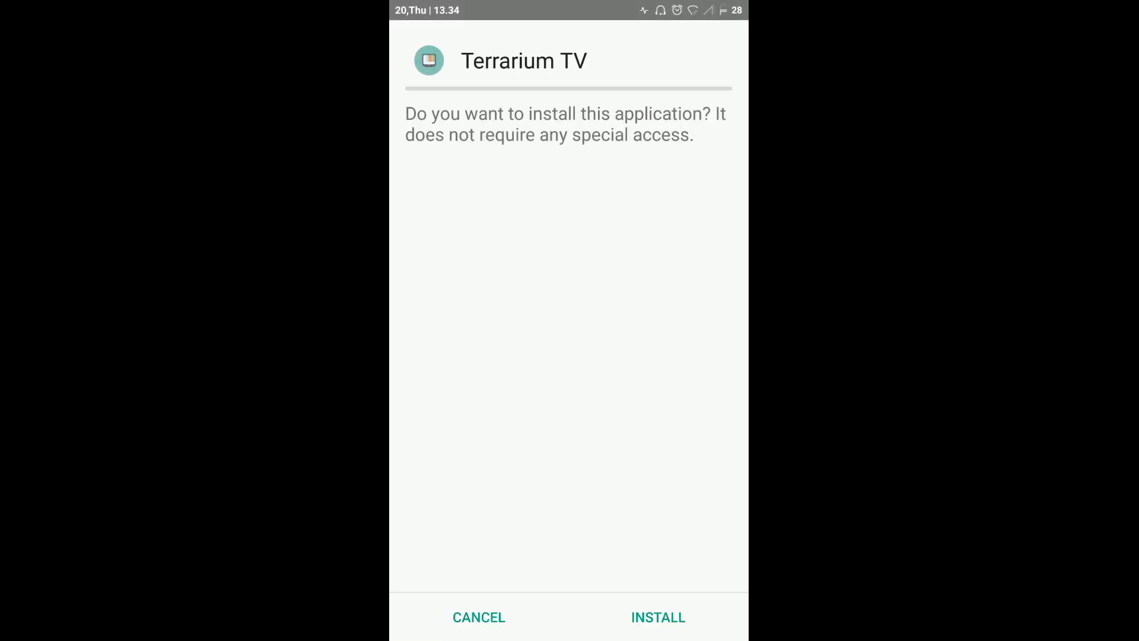
pyautogui.click(659, 616)
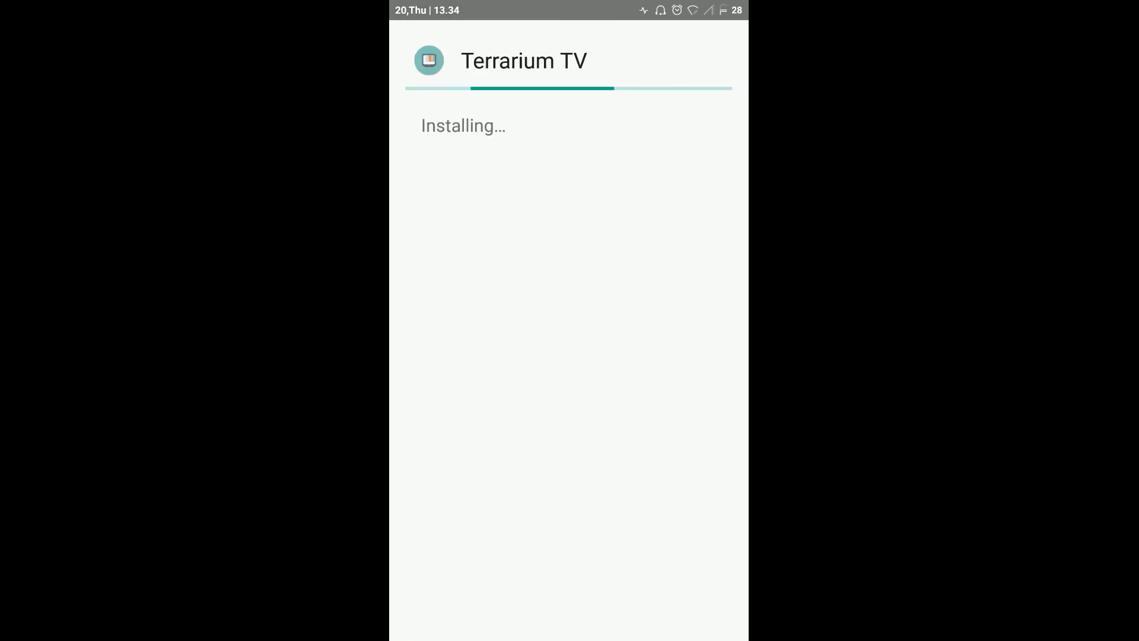
pyautogui.click(659, 405)
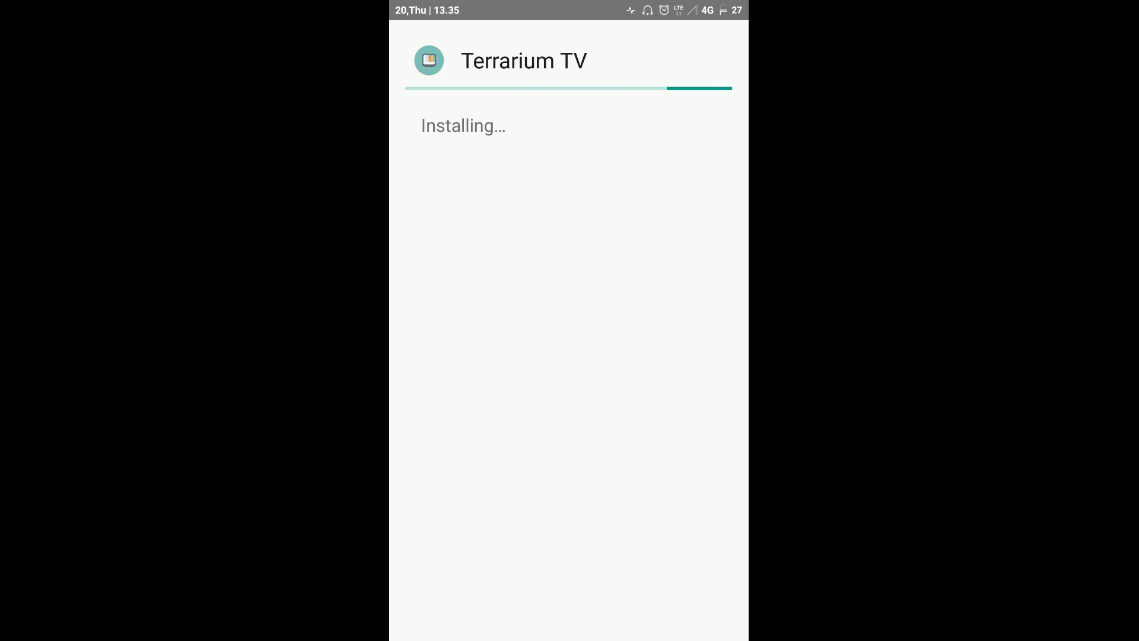
pyautogui.click(644, 455)
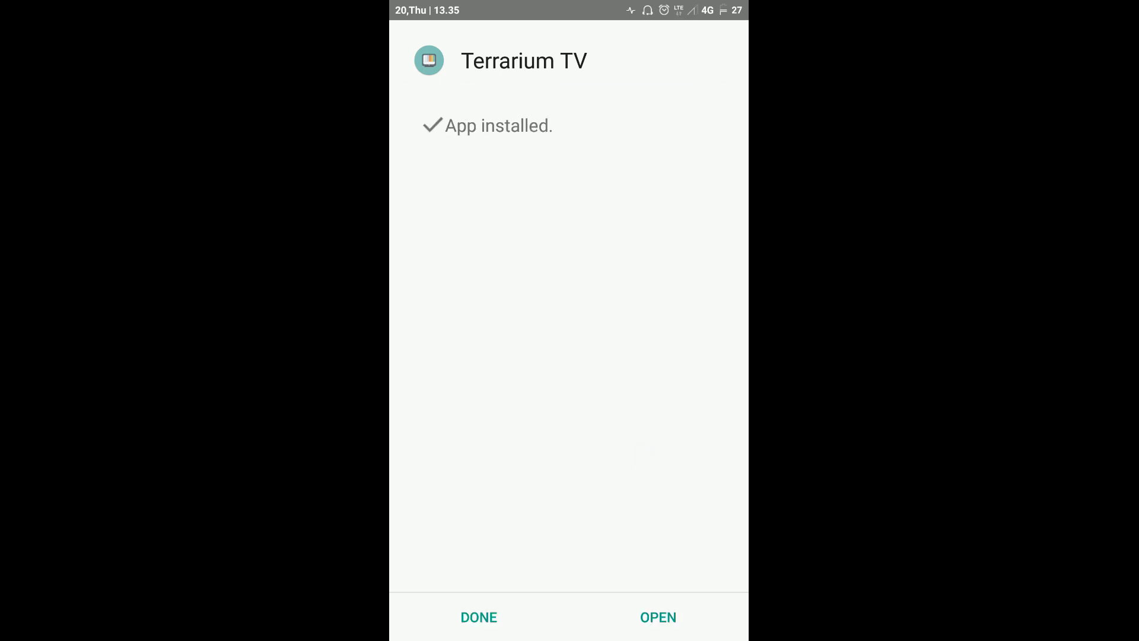
# - Open Terrarium TV, allow file access, choose a default player and accept the disclaimer
pyautogui.click(658, 616)
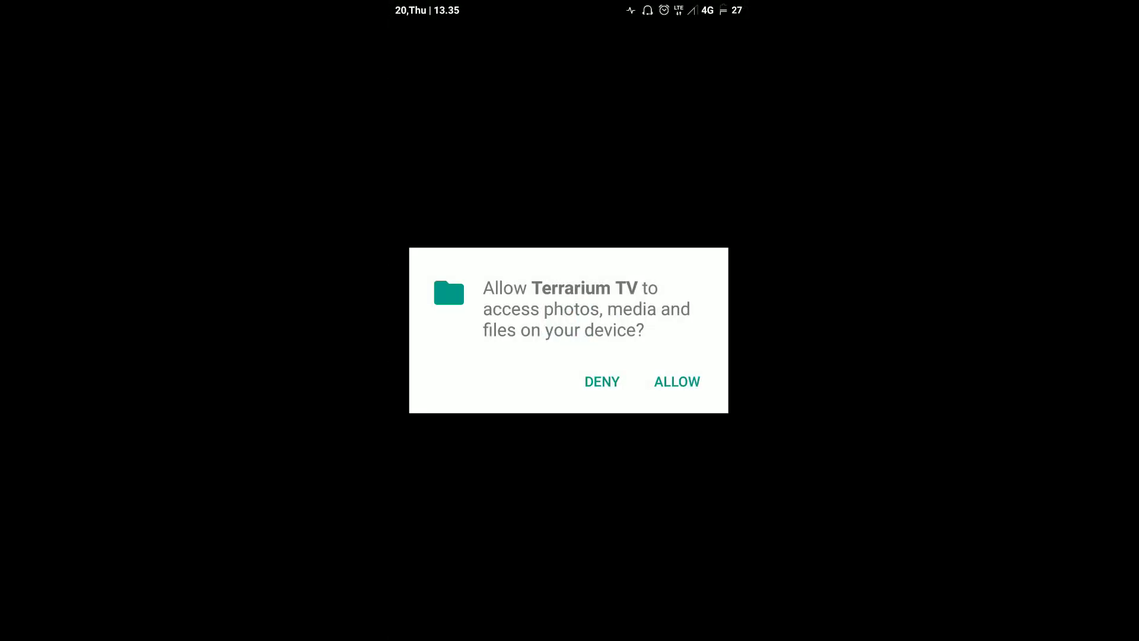
pyautogui.click(677, 381)
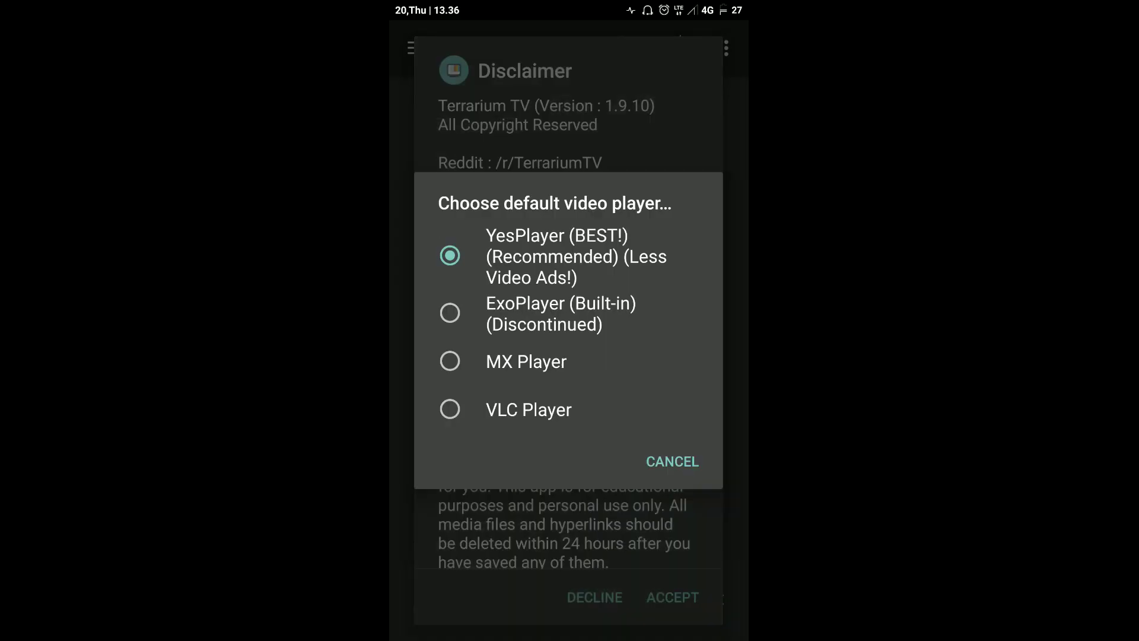
pyautogui.click(473, 360)
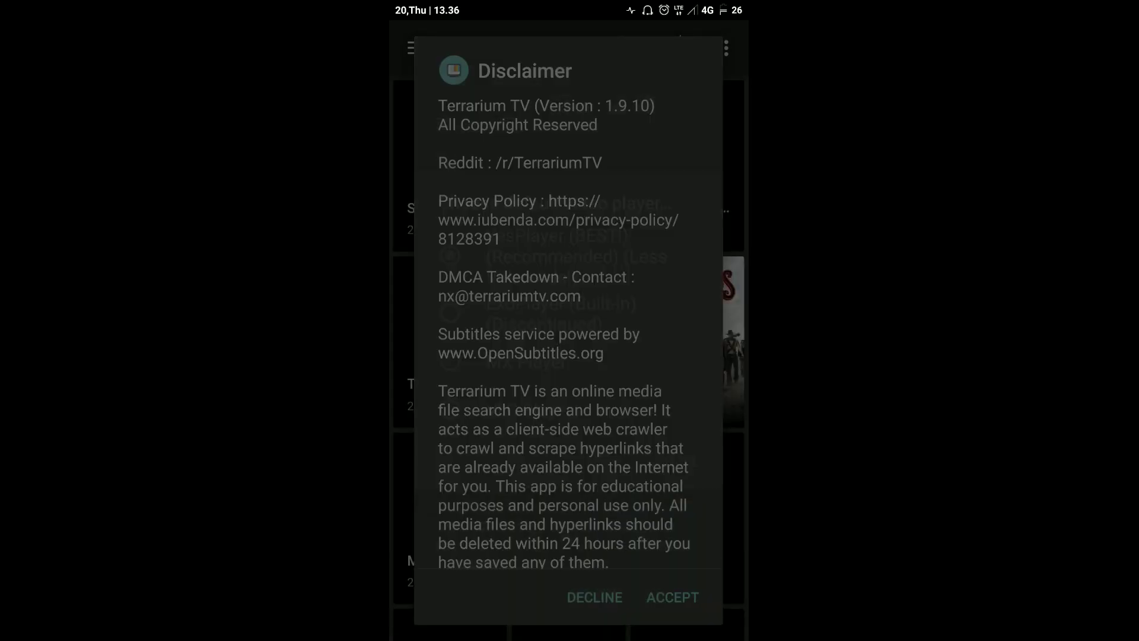
pyautogui.click(682, 596)
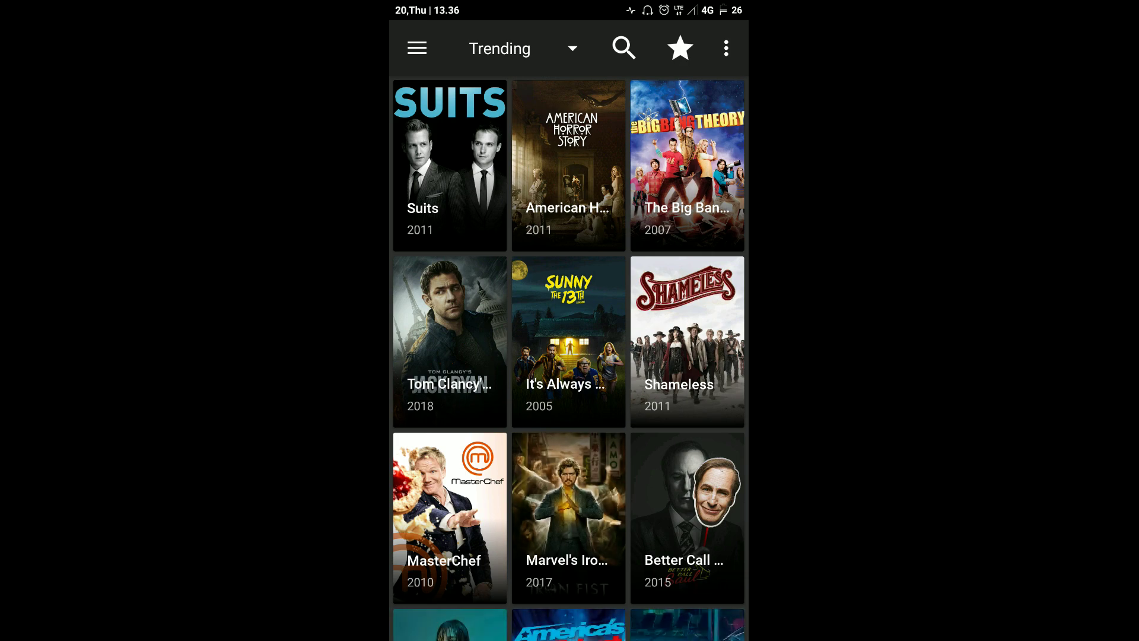
pyautogui.scroll(-10, 606, 570)
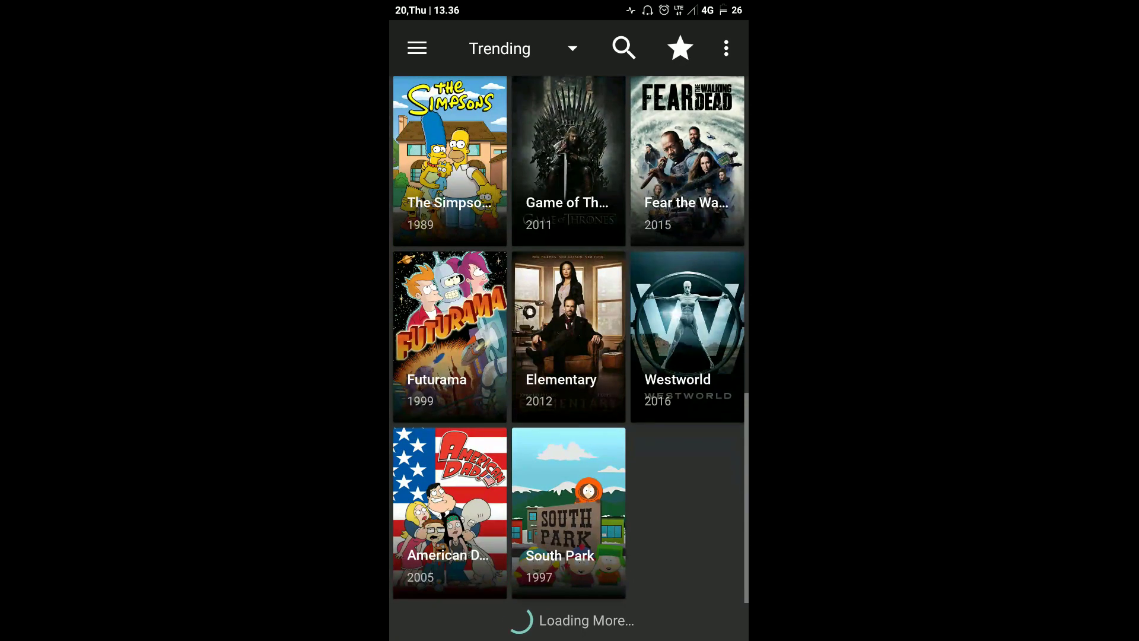
# - Switch to Movies and open the Jurassic World: Fallen Kingdom page
pyautogui.click(417, 48)
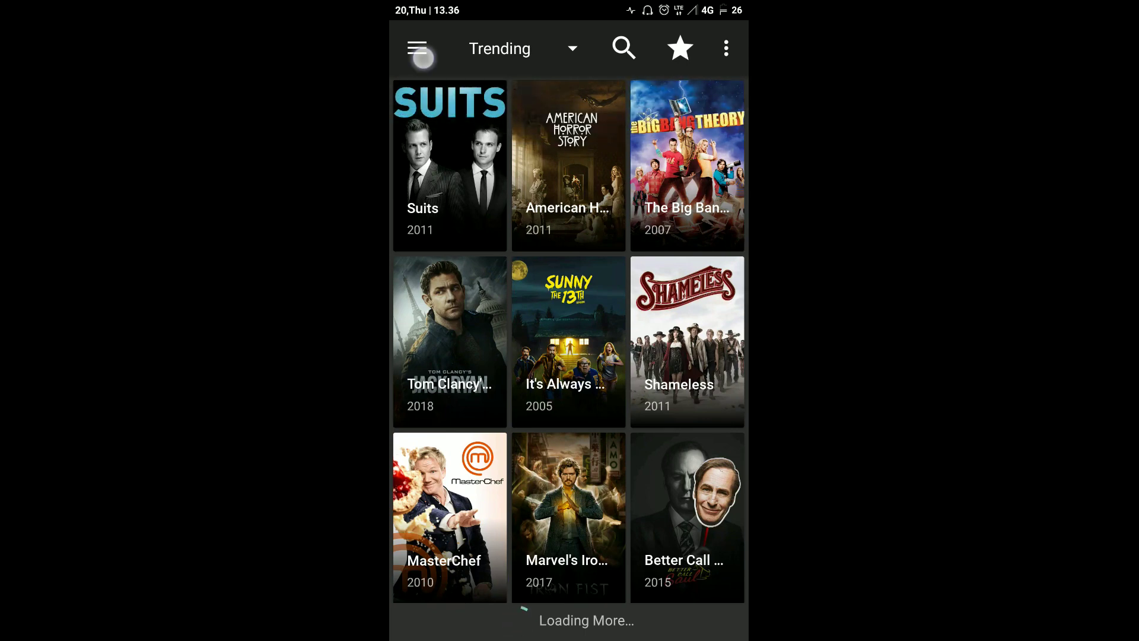
pyautogui.click(602, 241)
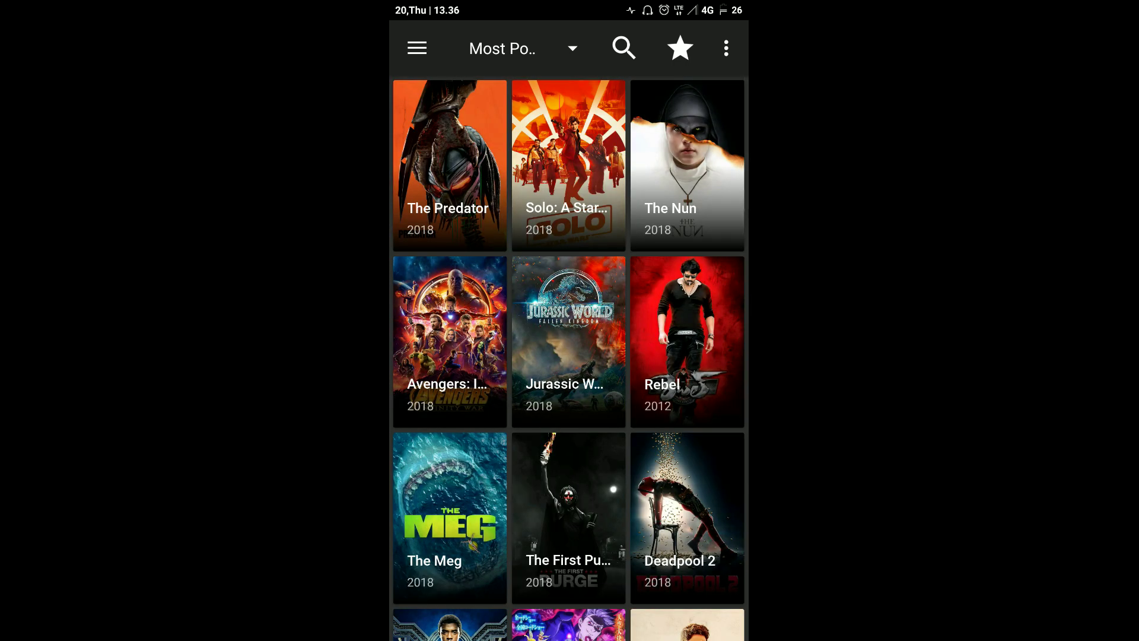
pyautogui.click(570, 329)
# - Dismiss the Watch now! tutorial and start playing Jurassic World: Fallen Kingdom
pyautogui.click(677, 381)
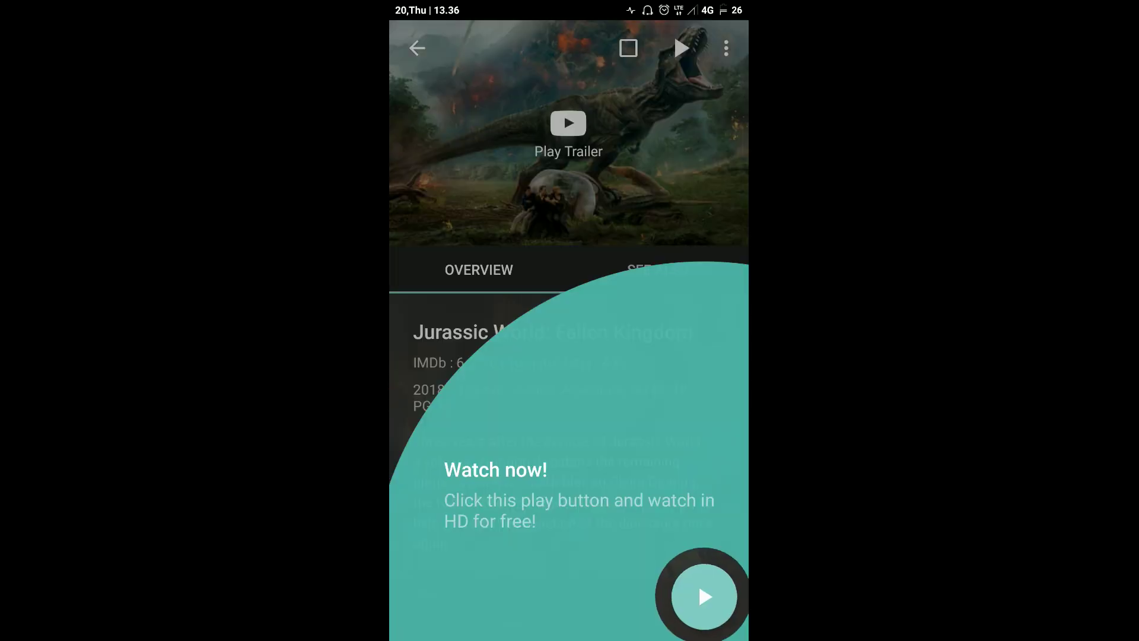
pyautogui.click(704, 596)
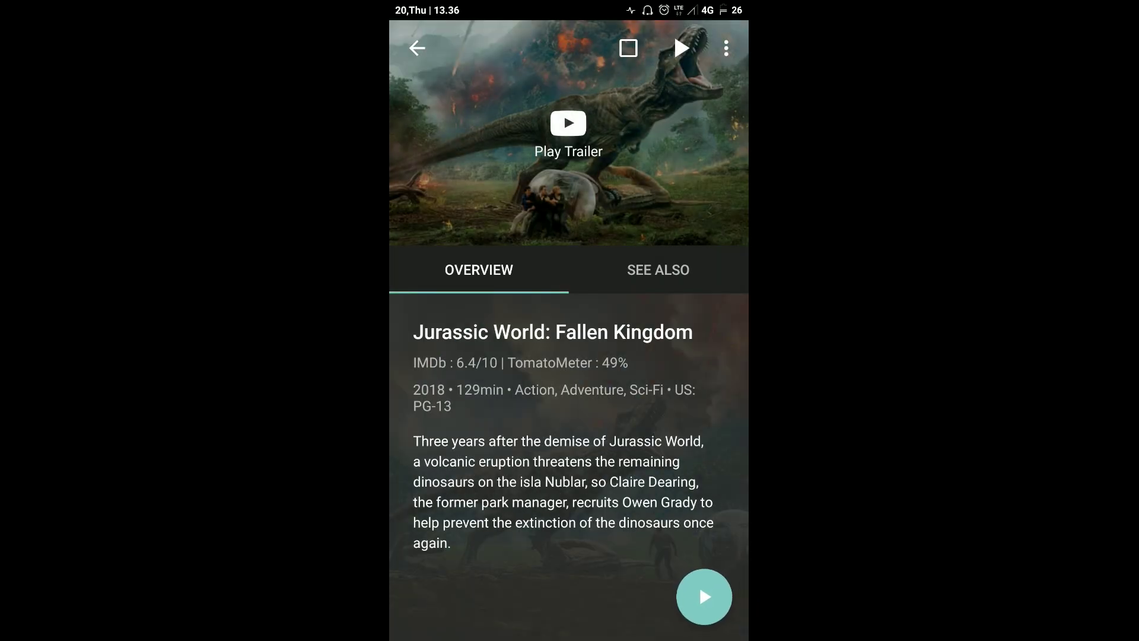
pyautogui.click(703, 596)
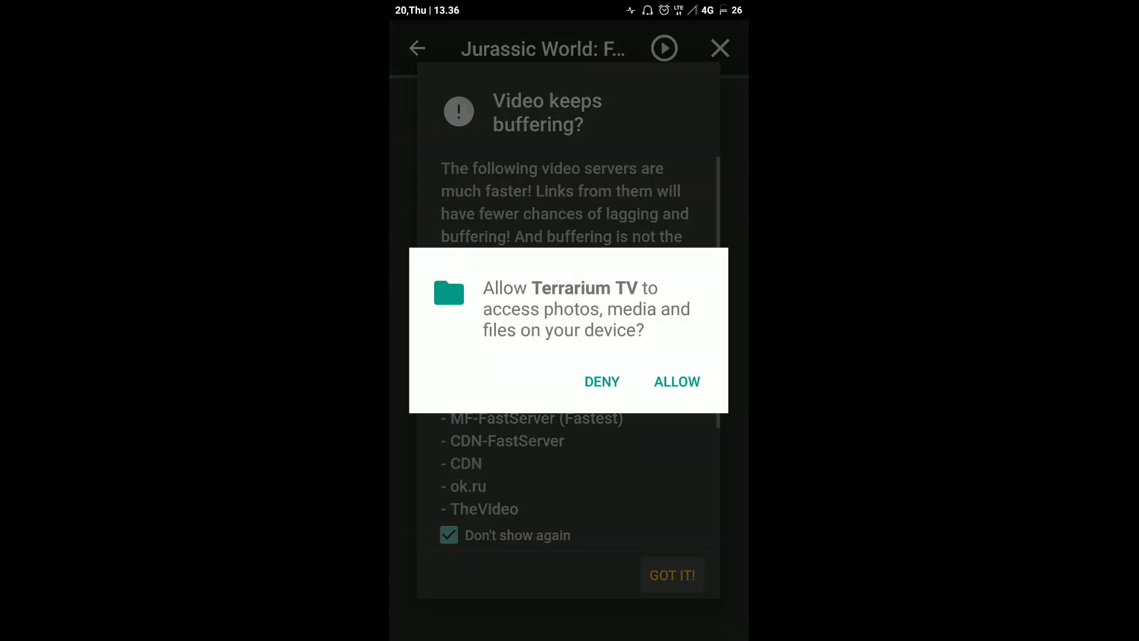
# - Allow file access, dismiss the player tips, and return to the home screen
pyautogui.click(678, 381)
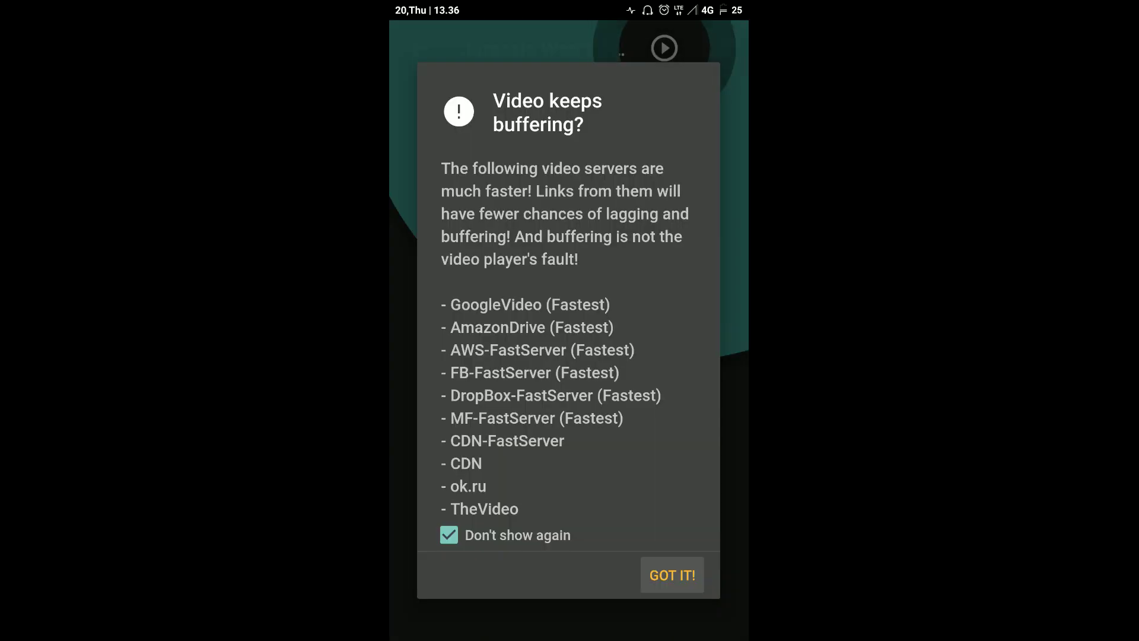
pyautogui.click(671, 574)
pyautogui.click(663, 49)
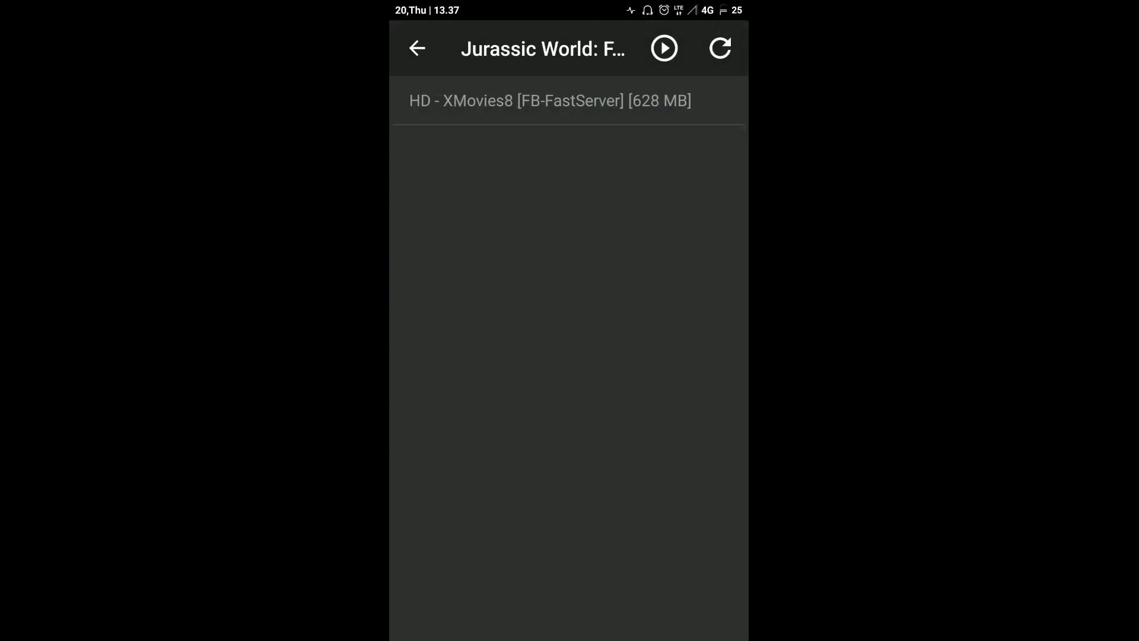
pyautogui.press('Home')
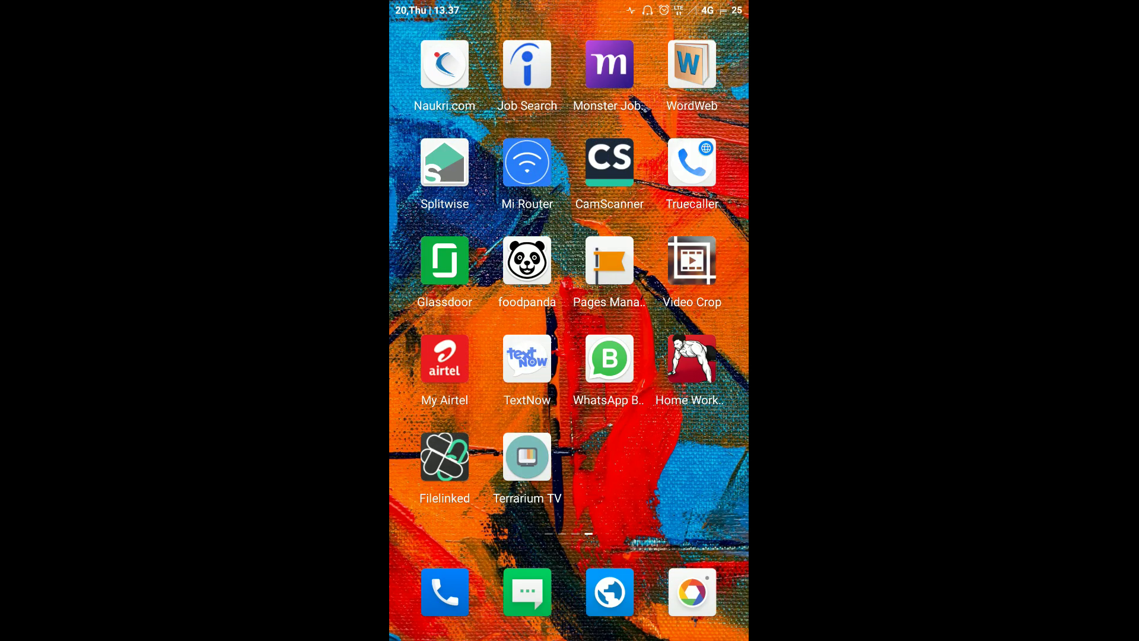
# - Reopen Terrarium TV, allow file access, dismiss the overlay warning, and return home
pyautogui.click(527, 456)
pyautogui.click(678, 381)
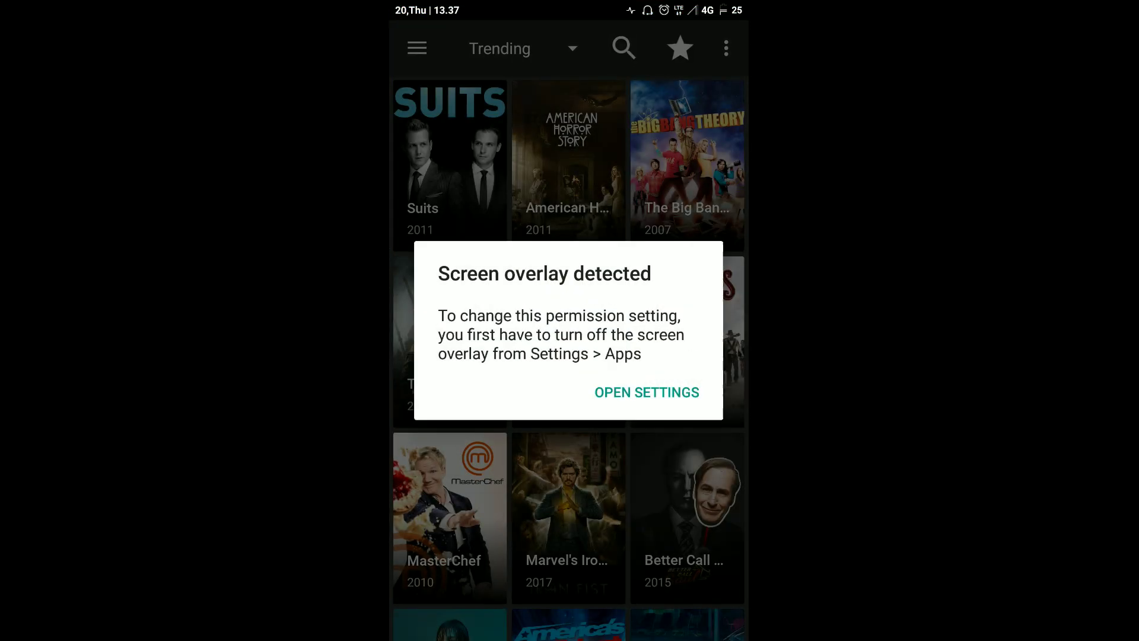
pyautogui.click(652, 457)
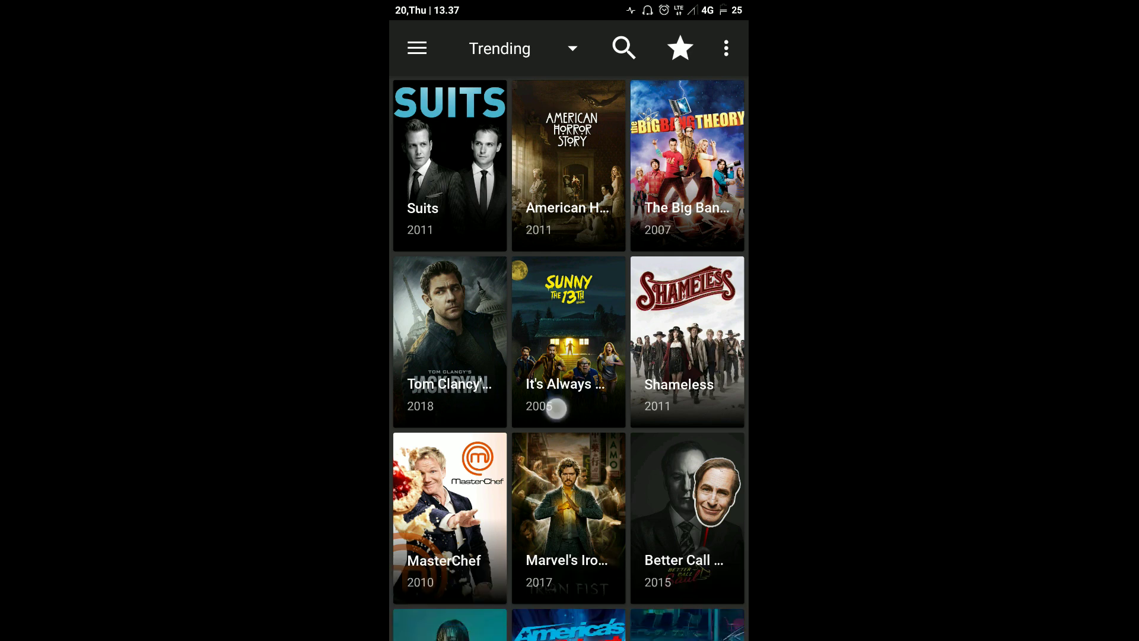
pyautogui.scroll(-2, 593, 465)
pyautogui.scroll(-5, 570, 356)
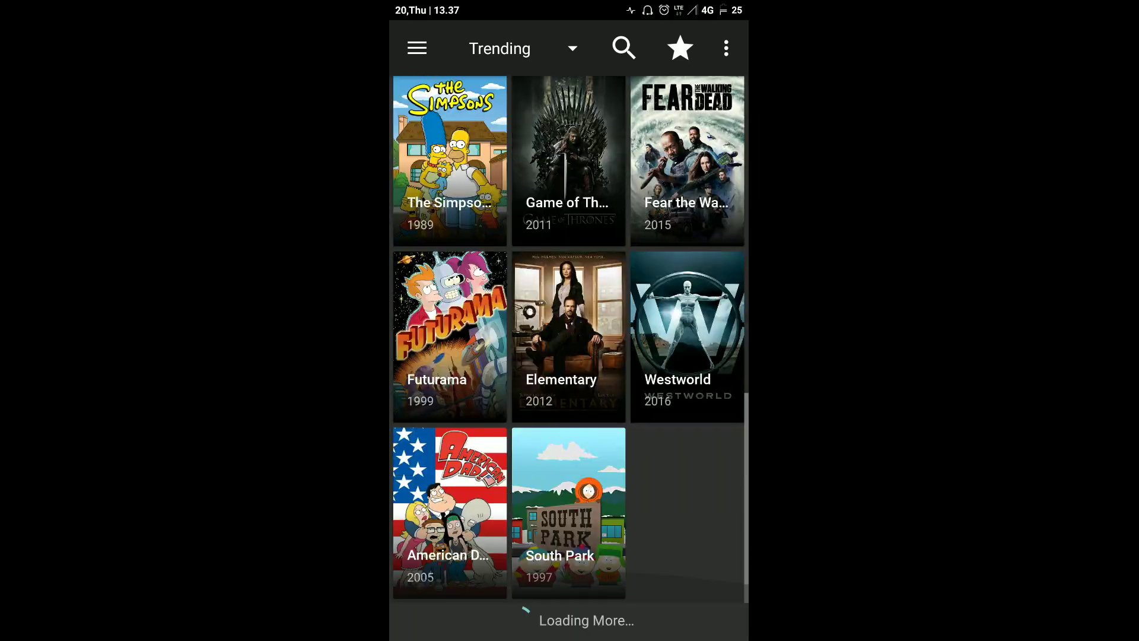
pyautogui.press('super')
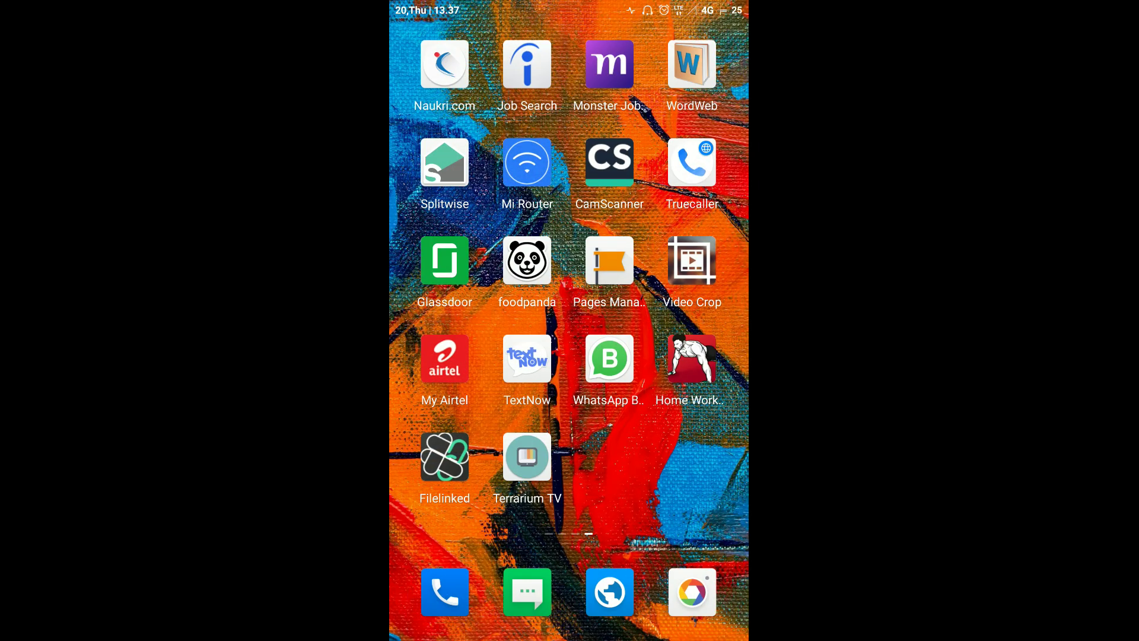